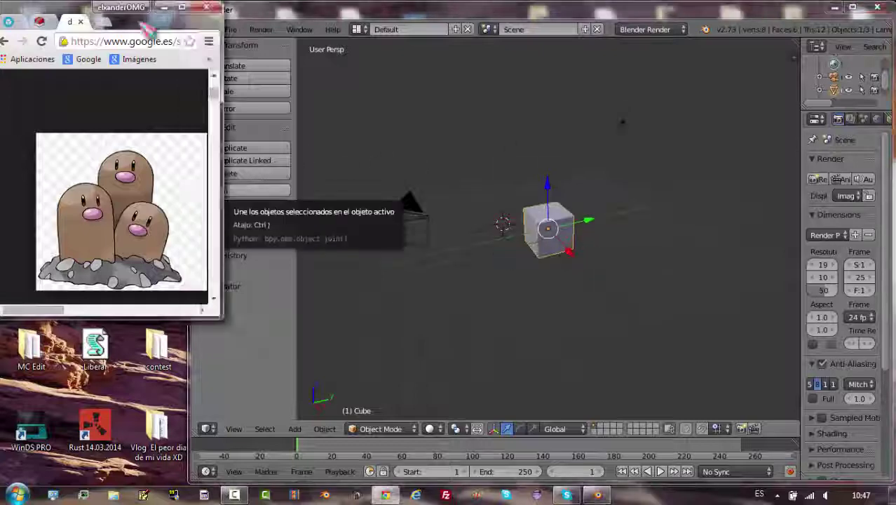
# Delete the default cube, then add a plane, move it along Y, and delete it.
pyautogui.moveTo(533, 273); pyautogui.dragTo(675, 260, button='middle')
pyautogui.click(225, 173)
pyautogui.click(199, 82)
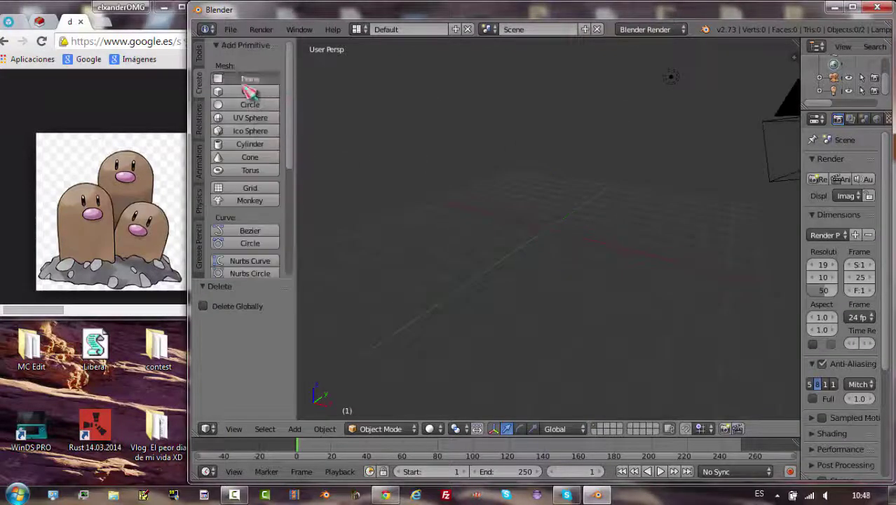
pyautogui.click(249, 79)
pyautogui.press('g')
pyautogui.press('y')
pyautogui.click(561, 209)
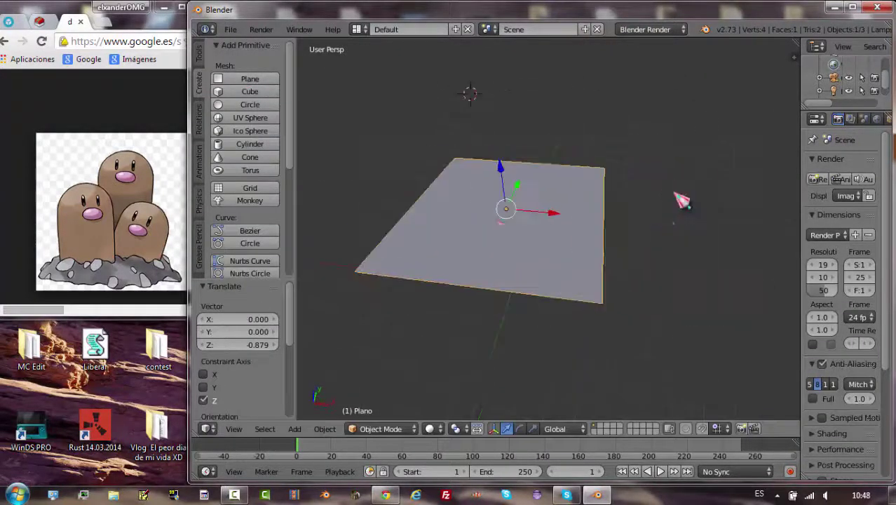
pyautogui.press('Delete')
# Add a cylinder reduced to 13 sides and move it along X.
pyautogui.click(250, 143)
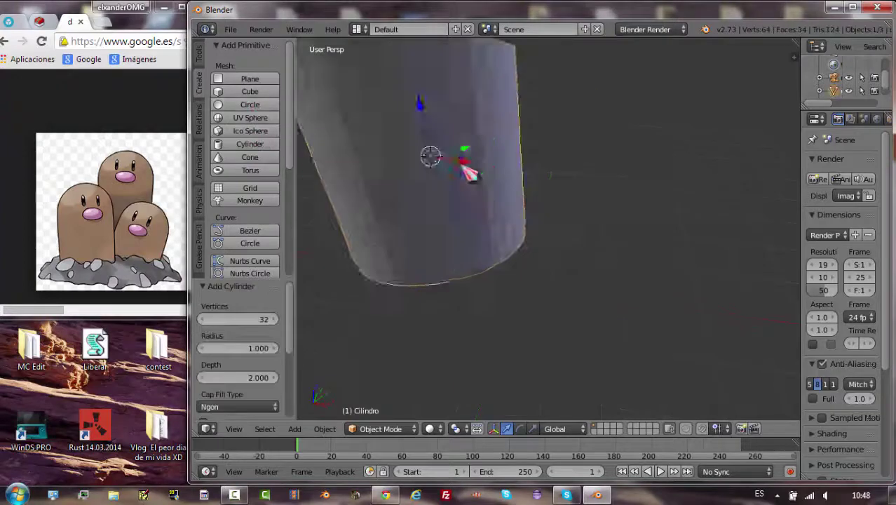
pyautogui.moveTo(256, 320); pyautogui.dragTo(234, 326)
pyautogui.press('g')
pyautogui.press('x')
pyautogui.click(498, 154)
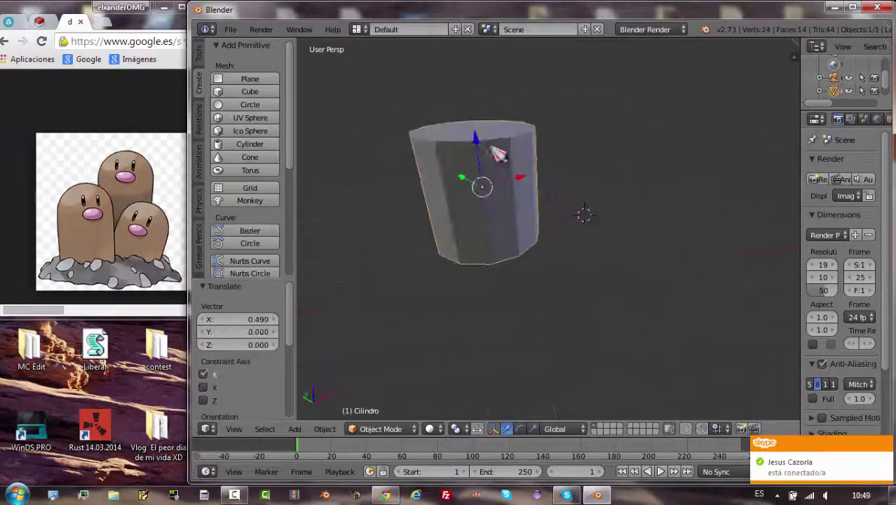
# Flatten the cylinder along Z into a low disc and enter Edit Mode.
pyautogui.press('s')
pyautogui.press('z')
pyautogui.click(481, 194)
pyautogui.moveTo(480, 194); pyautogui.dragTo(532, 306, button='middle')
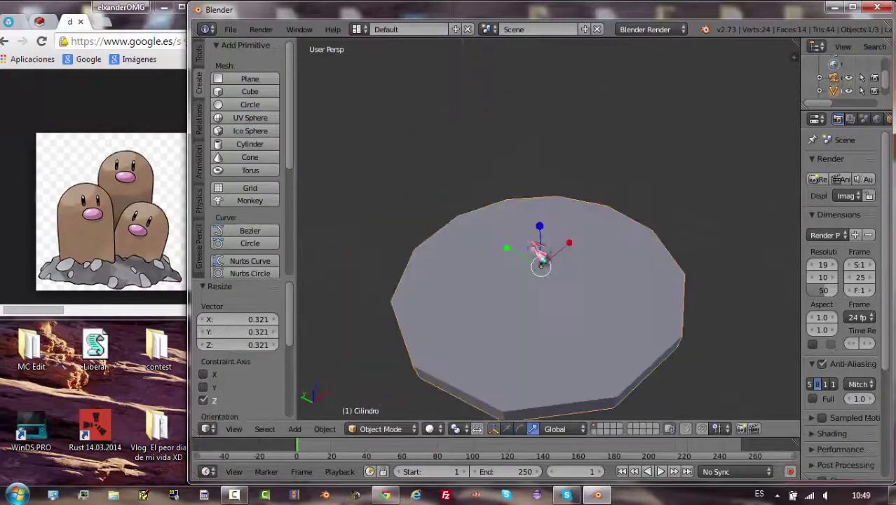
pyautogui.scroll(-2, 531, 305)
pyautogui.press('Tab')
pyautogui.click(198, 53)
# Extrude the disc's top face upward and scale it inward.
pyautogui.click(245, 208)
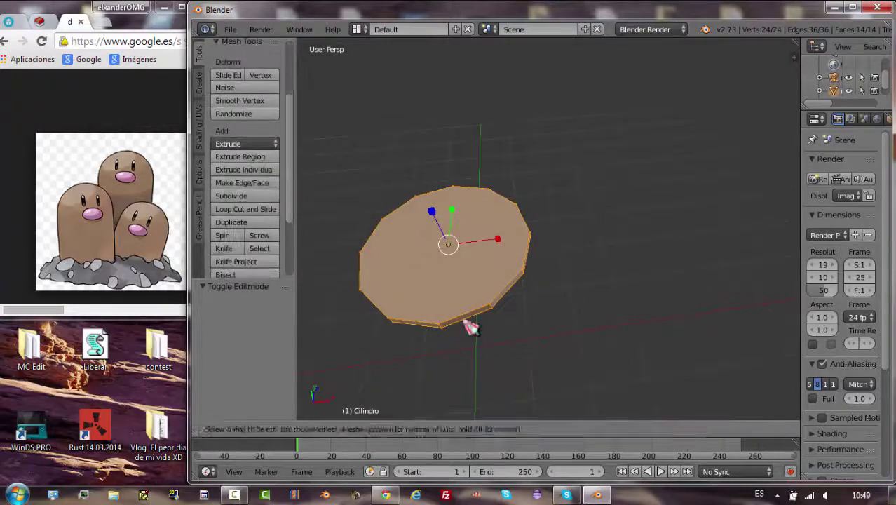
pyautogui.press('k')
pyautogui.moveTo(374, 234); pyautogui.dragTo(520, 369, button='middle')
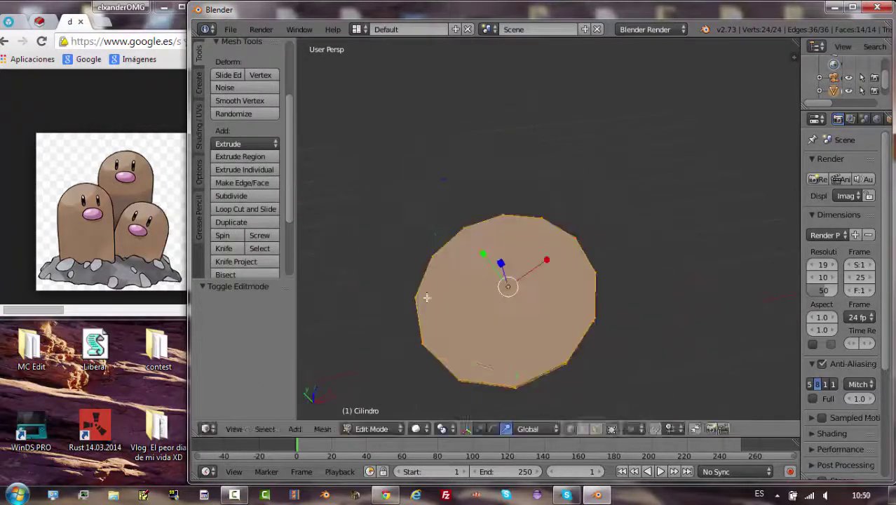
pyautogui.moveTo(426, 297); pyautogui.dragTo(432, 198, button='middle')
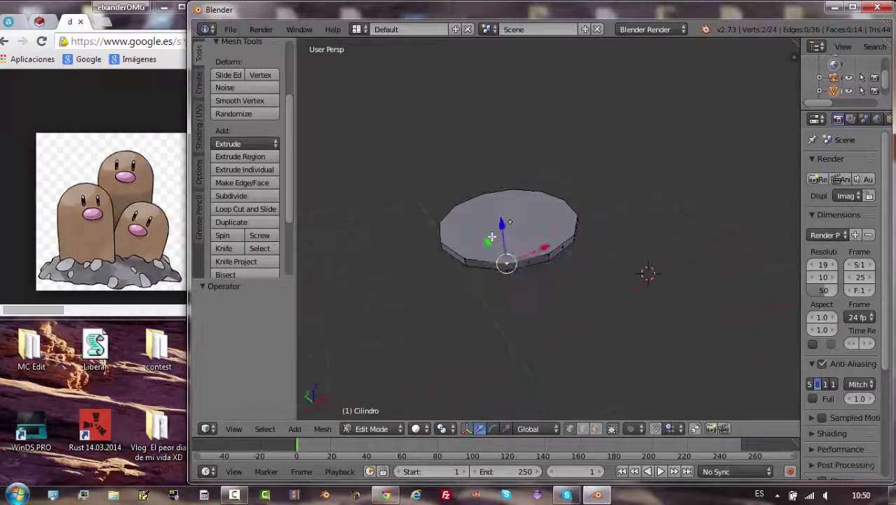
pyautogui.press('e')
pyautogui.click(449, 209)
pyautogui.press('s')
pyautogui.click(494, 215)
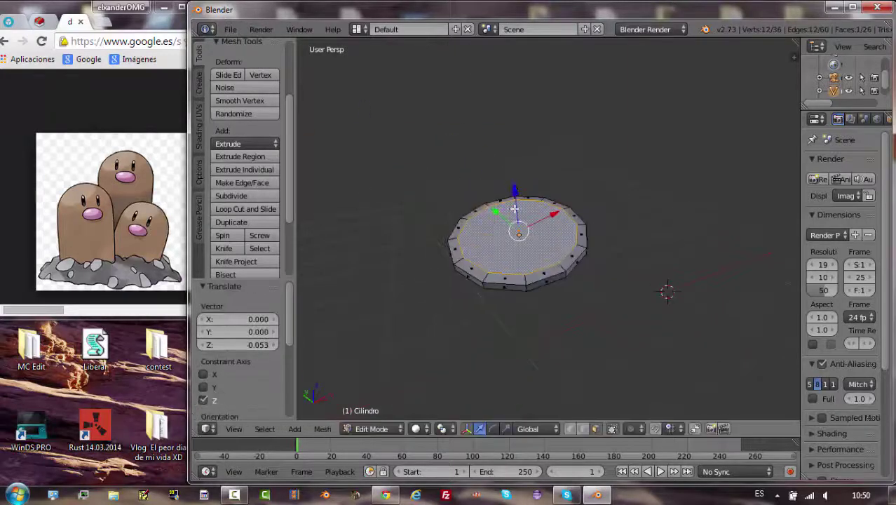
# Scale the top face to 0.625 and sink it downward along Z.
pyautogui.press('e')
pyautogui.click(516, 204)
pyautogui.hotkey('ctrl', 'z')
pyautogui.press('s')
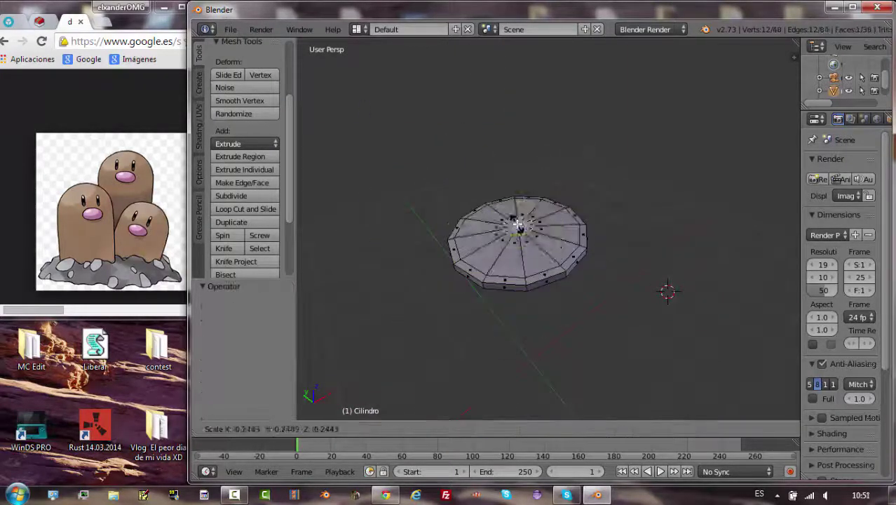
pyautogui.click(511, 199)
pyautogui.press('Escape')
pyautogui.hotkey('ctrl', 'z')
pyautogui.scroll(3, 542, 226)
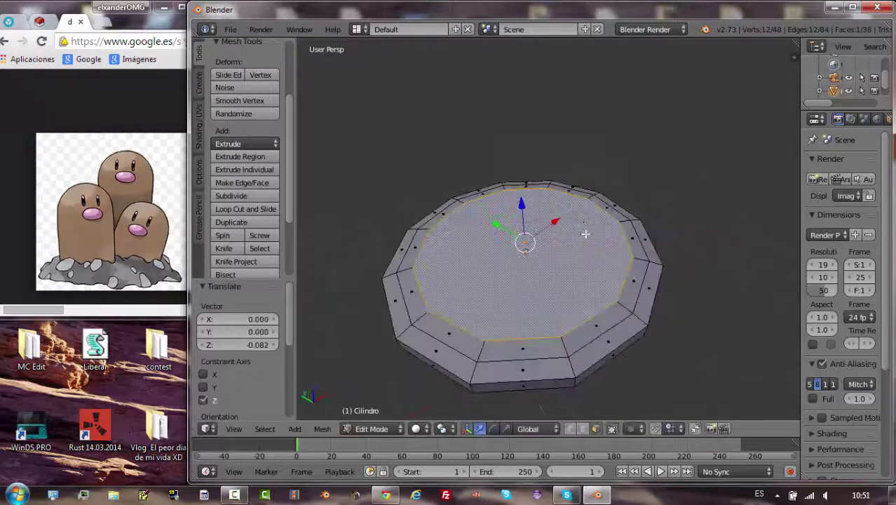
pyautogui.click(476, 280)
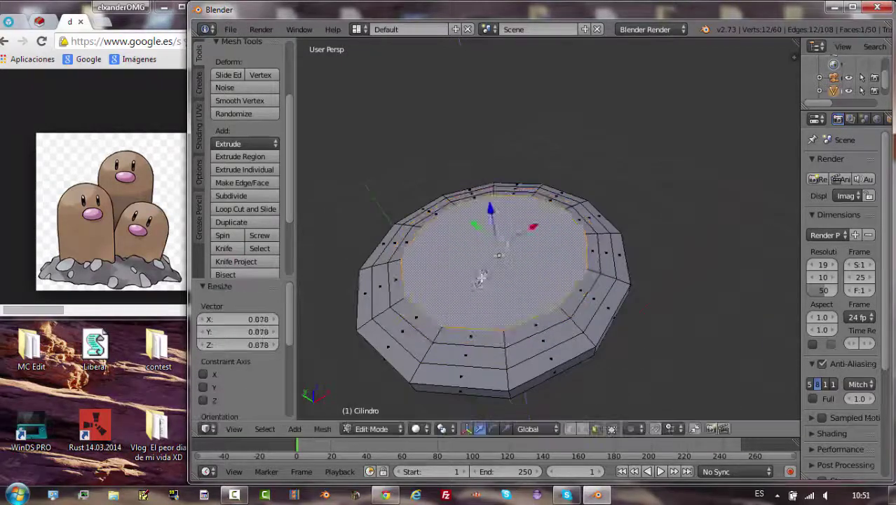
# Knife-cut across the top and select the faces on one half.
pyautogui.press('k')
pyautogui.click(450, 330)
pyautogui.press('Return')
pyautogui.moveTo(450, 330)
pyautogui.mouseDown(button='middle')
pyautogui.moveTo(514, 292)
pyautogui.moveTo(550, 257)
pyautogui.moveTo(509, 191)
pyautogui.moveTo(531, 111)
pyautogui.moveTo(534, 210)
pyautogui.moveTo(524, 250)
pyautogui.moveTo(335, 274)
pyautogui.moveTo(522, 257)
pyautogui.mouseUp(button='middle')
pyautogui.press('k')
pyautogui.press('Return')
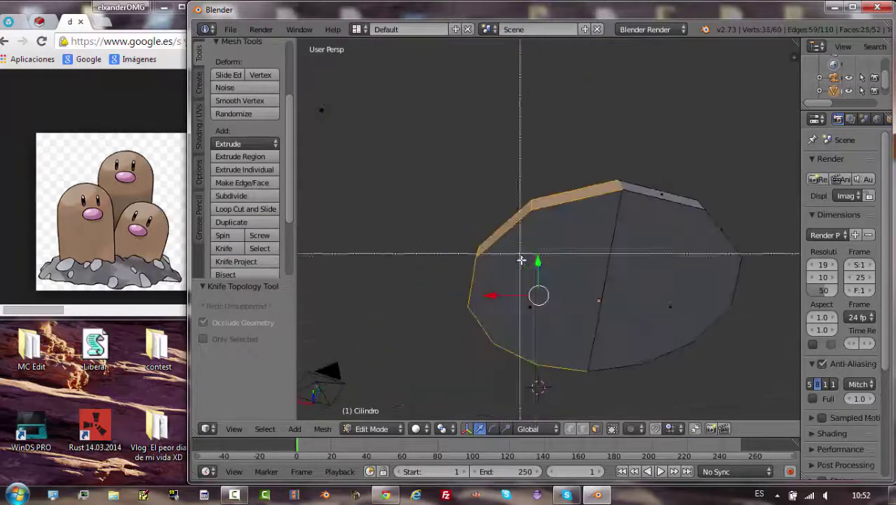
# Delete the selected half's faces and add a Mirror modifier to the base.
pyautogui.press('x')
pyautogui.click(586, 321)
pyautogui.moveTo(799, 211); pyautogui.dragTo(645, 210)
pyautogui.click(760, 118)
pyautogui.click(768, 164)
pyautogui.click(621, 294)
pyautogui.scroll(5, 448, 290)
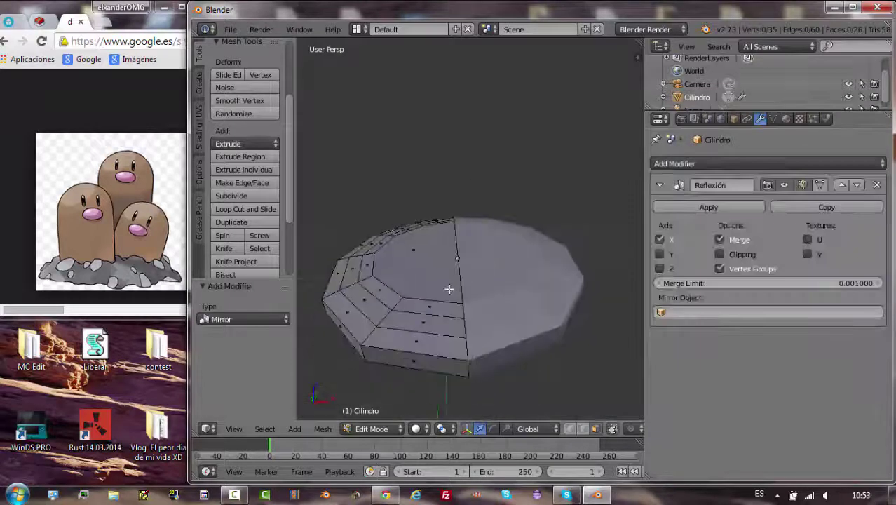
# Knife-cut notches into the rim and raise the cut section.
pyautogui.click(510, 321)
pyautogui.moveTo(509, 321)
pyautogui.mouseDown(button='middle')
pyautogui.moveTo(452, 306)
pyautogui.moveTo(506, 172)
pyautogui.mouseUp(button='middle')
pyautogui.press('Return')
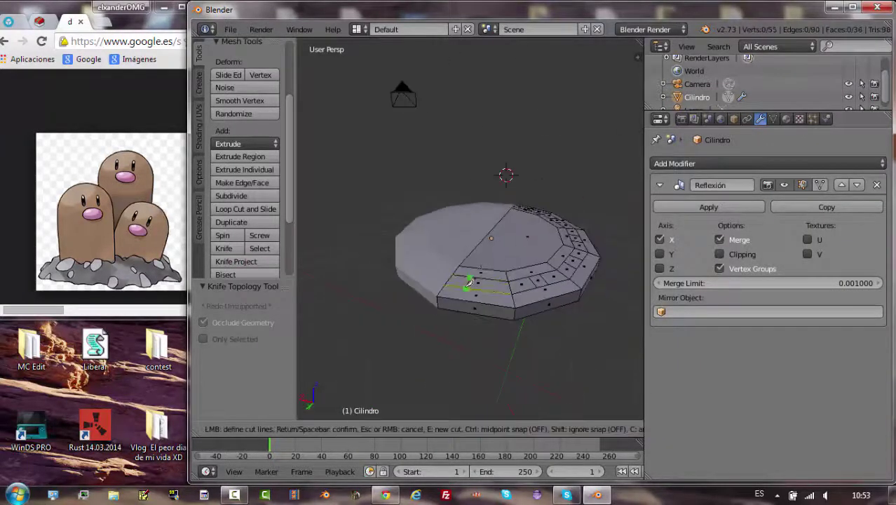
pyautogui.press('Return')
pyautogui.moveTo(326, 274); pyautogui.dragTo(499, 319, button='middle')
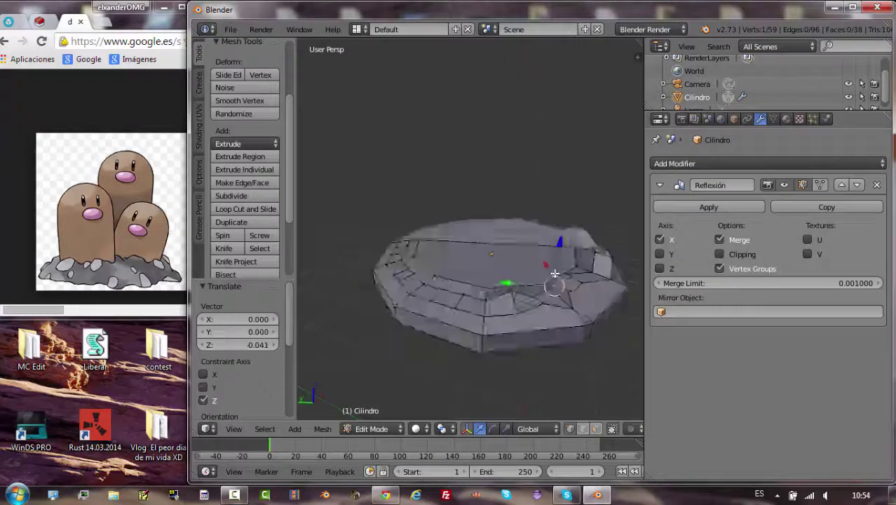
pyautogui.click(481, 280)
pyautogui.moveTo(482, 280)
pyautogui.mouseDown(button='middle')
pyautogui.moveTo(456, 257)
pyautogui.moveTo(350, 251)
pyautogui.mouseUp(button='middle')
# Raise another selected rim face along Z.
pyautogui.press('g')
pyautogui.press('z')
pyautogui.click(410, 248)
pyautogui.moveTo(410, 248)
pyautogui.mouseDown(button='middle')
pyautogui.moveTo(403, 245)
pyautogui.moveTo(403, 356)
pyautogui.mouseUp(button='middle')
pyautogui.moveTo(410, 302); pyautogui.dragTo(371, 315, button='middle')
# Apply the Mirror modifier in Object Mode and return to Edit Mode.
pyautogui.press('Tab')
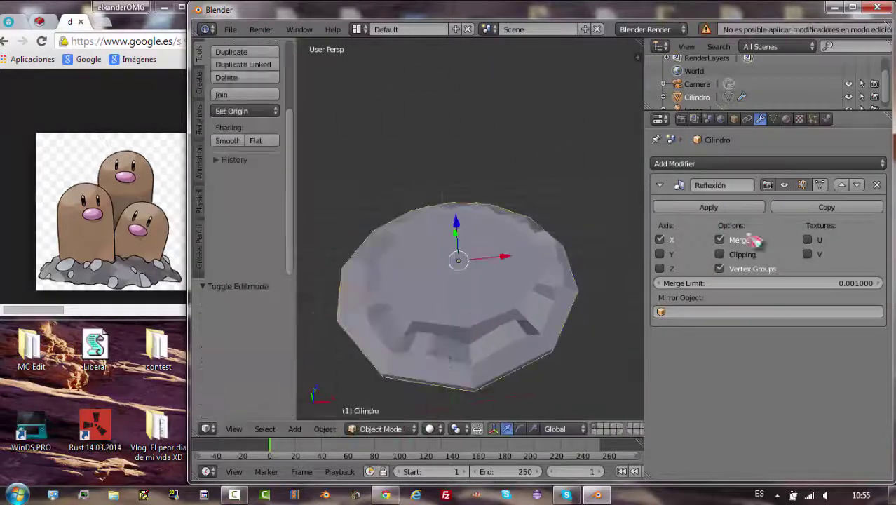
pyautogui.click(707, 207)
pyautogui.press('Tab')
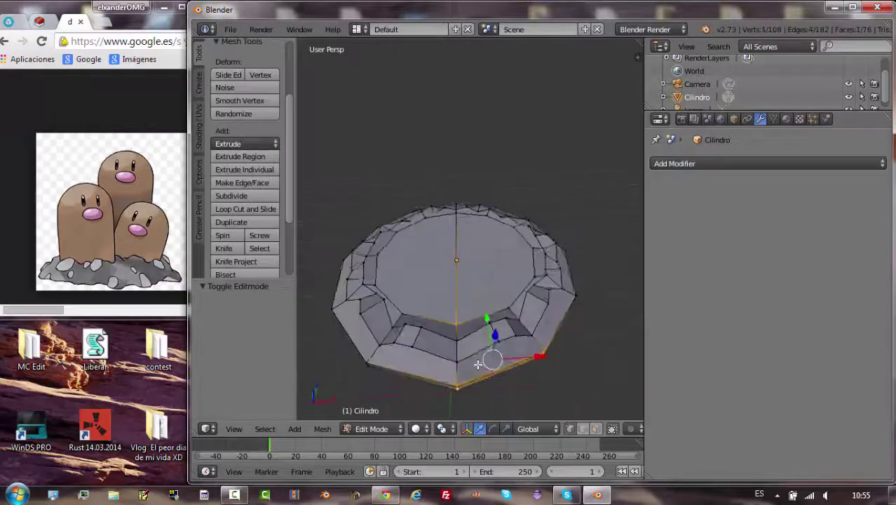
# Scale the selected rim vertices and dissolve the selected edge.
pyautogui.moveTo(489, 313)
pyautogui.mouseDown(button='middle')
pyautogui.moveTo(505, 329)
pyautogui.moveTo(498, 316)
pyautogui.mouseUp(button='middle')
pyautogui.press('s')
pyautogui.click(525, 354)
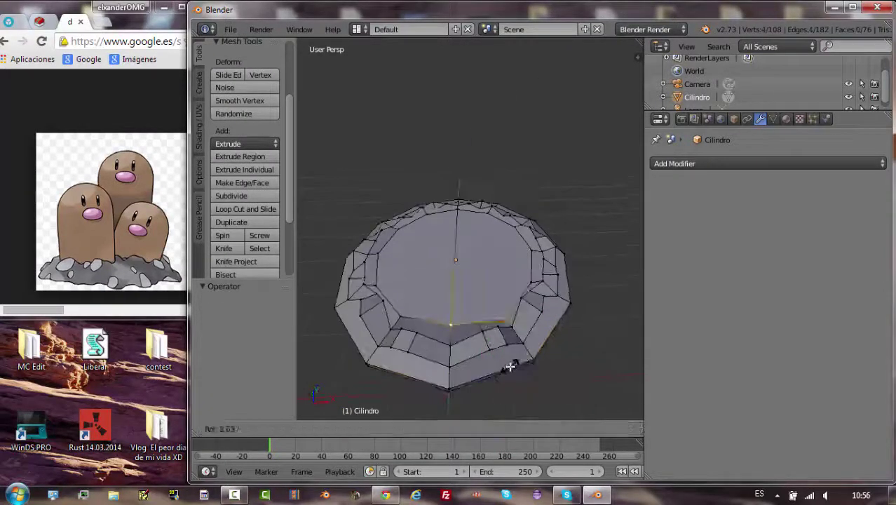
pyautogui.click(511, 336)
pyautogui.hotkey('ctrl', 'x')
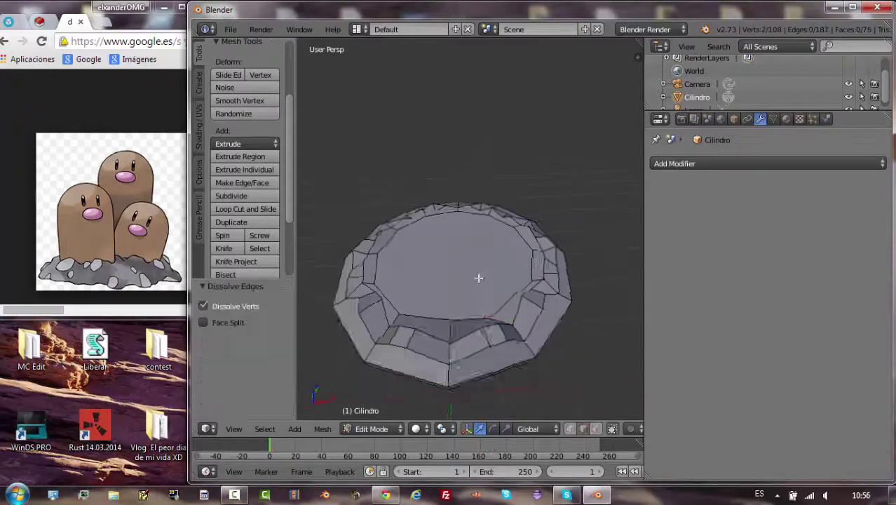
pyautogui.moveTo(476, 276); pyautogui.dragTo(378, 328, button='middle')
# Rotate the selected part about 9 degrees and confirm a knife cut.
pyautogui.click(493, 428)
pyautogui.moveTo(510, 334); pyautogui.dragTo(529, 341)
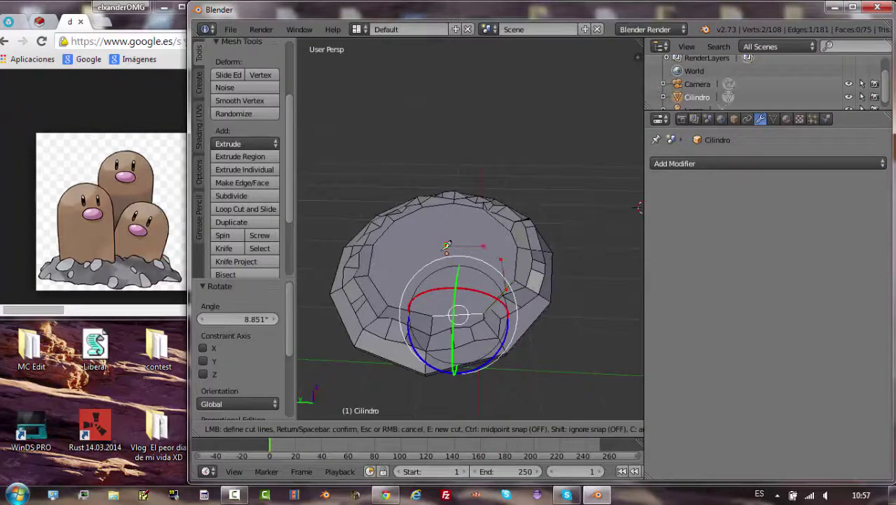
pyautogui.moveTo(426, 293); pyautogui.dragTo(501, 250, button='middle')
pyautogui.press('Return')
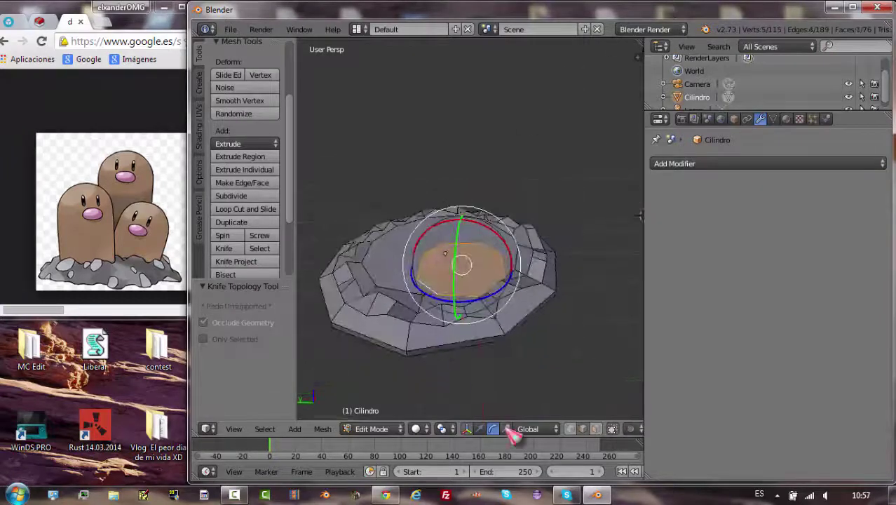
# Raise the selected face slightly and shift it along X.
pyautogui.click(480, 428)
pyautogui.moveTo(463, 235); pyautogui.dragTo(462, 224)
pyautogui.scroll(5, 463, 266)
pyautogui.moveTo(490, 280); pyautogui.dragTo(550, 280, button='middle')
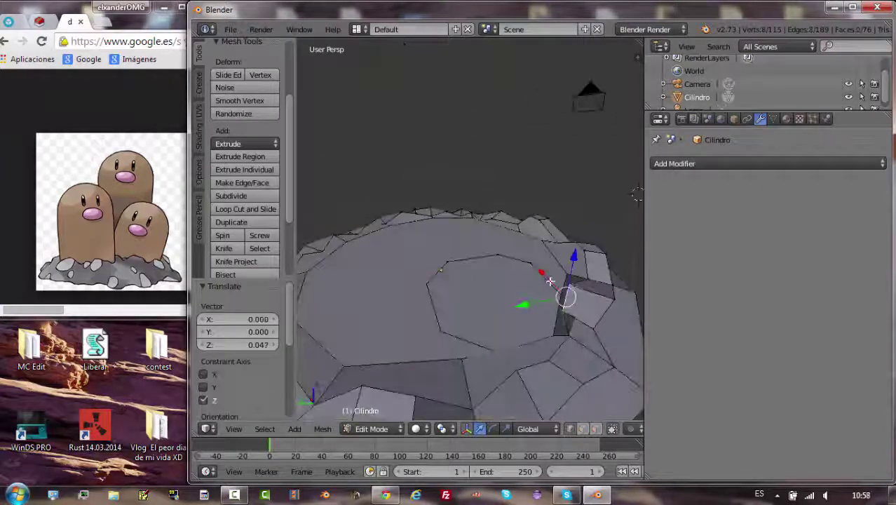
pyautogui.click(588, 272)
pyautogui.scroll(2, 551, 280)
pyautogui.scroll(-5, 551, 280)
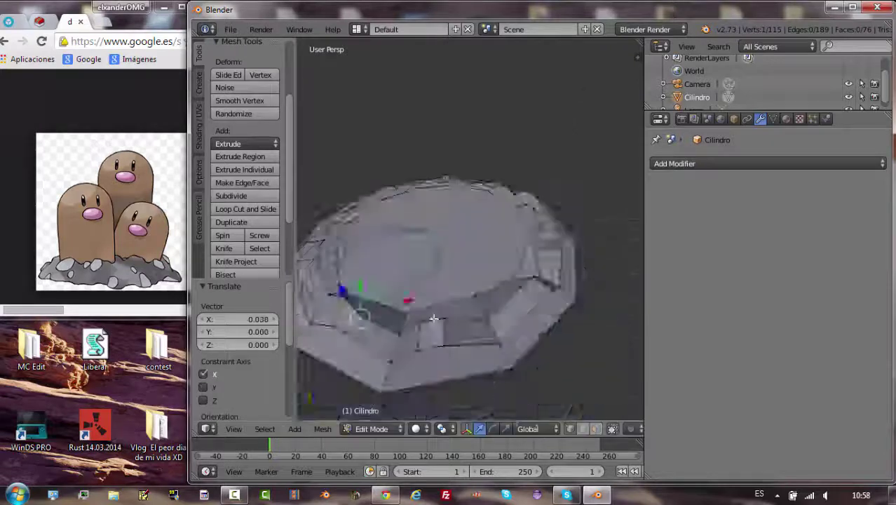
pyautogui.moveTo(533, 280)
pyautogui.mouseDown(button='middle')
pyautogui.moveTo(549, 280)
pyautogui.moveTo(449, 238)
pyautogui.moveTo(427, 252)
pyautogui.mouseUp(button='middle')
pyautogui.scroll(2, 449, 233)
# Shrink the whole mesh slightly and nudge the inner top face along Y.
pyautogui.press('a')
pyautogui.press('s')
pyautogui.click(486, 432)
pyautogui.press('a')
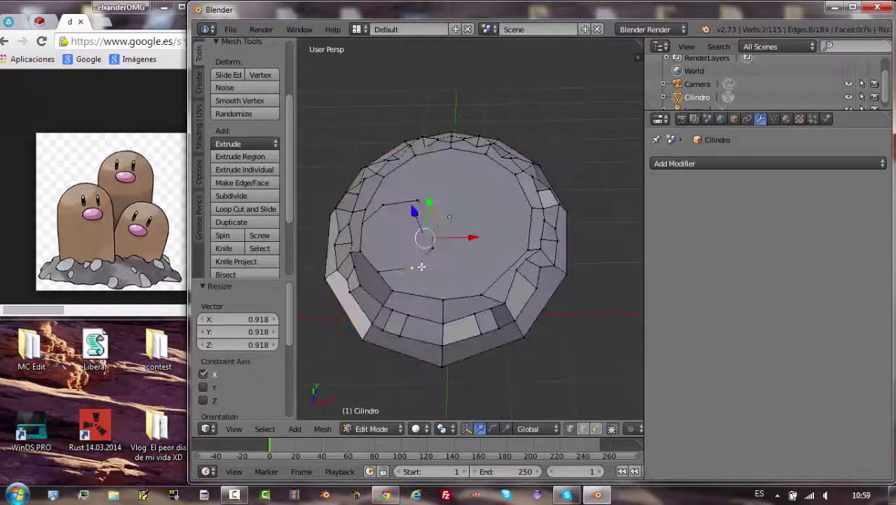
pyautogui.rightClick(420, 266)
pyautogui.press('g')
pyautogui.press('y')
pyautogui.click(485, 438)
pyautogui.moveTo(448, 280); pyautogui.dragTo(485, 438, button='middle')
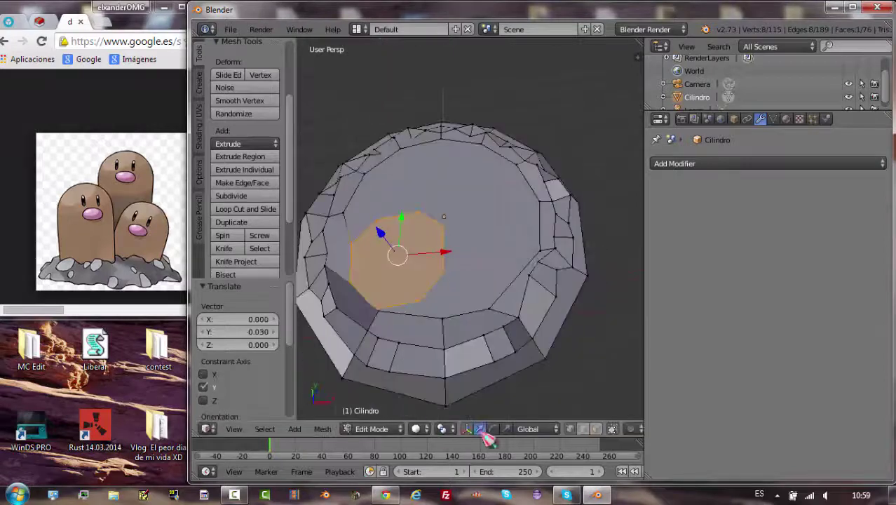
# Knife a three-point loop cut into the base's top face.
pyautogui.press('k')
pyautogui.moveTo(405, 217); pyautogui.dragTo(452, 215, button='middle')
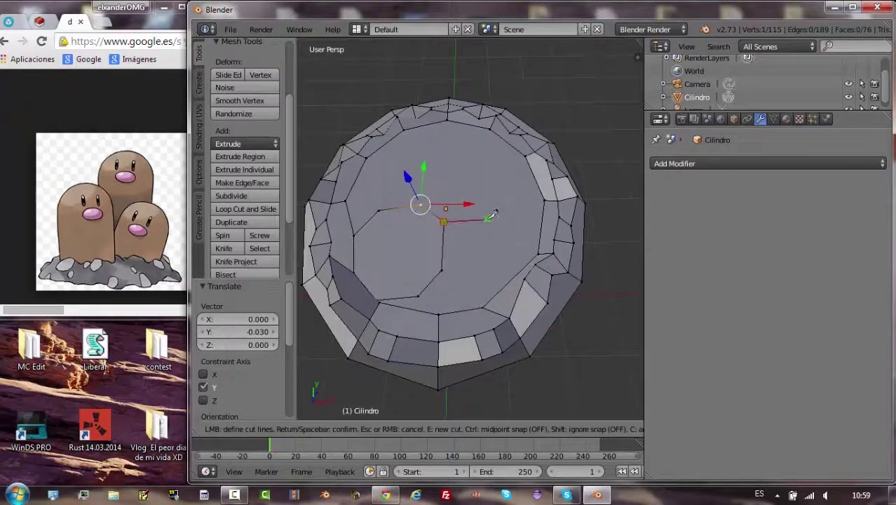
pyautogui.click(501, 256)
pyautogui.click(522, 238)
pyautogui.click(522, 202)
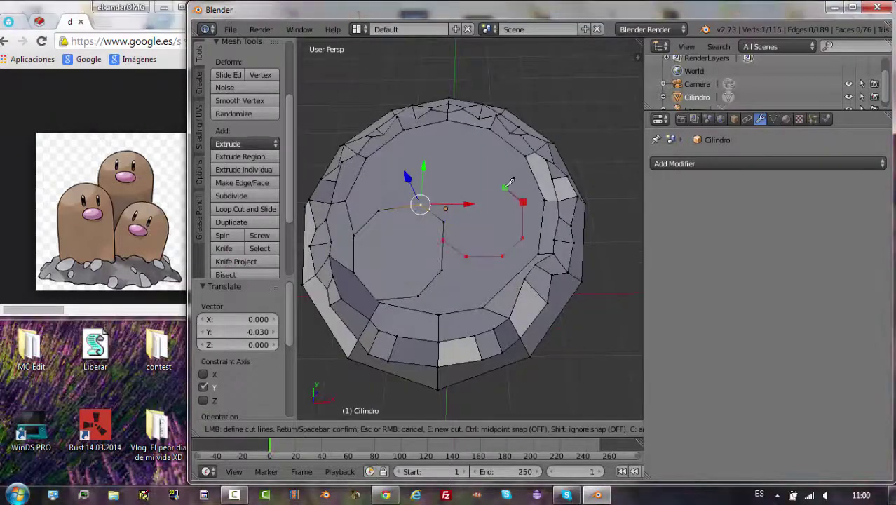
pyautogui.press('Return')
pyautogui.click(223, 248)
pyautogui.moveTo(449, 281); pyautogui.dragTo(504, 258, button='middle')
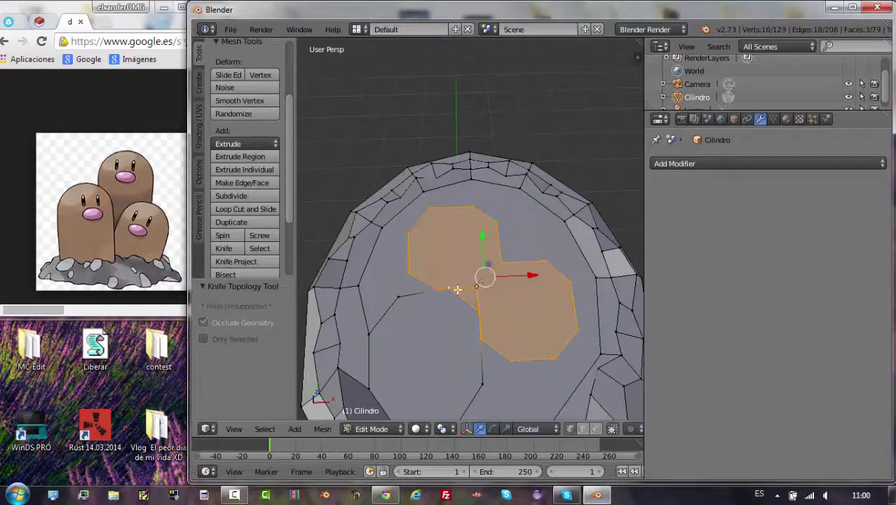
# Make two more knife cuts across the top face.
pyautogui.press('k')
pyautogui.moveTo(457, 289)
pyautogui.mouseDown(button='middle')
pyautogui.moveTo(426, 210)
pyautogui.moveTo(509, 407)
pyautogui.moveTo(489, 212)
pyautogui.mouseUp(button='middle')
pyautogui.press('Return')
pyautogui.press('k')
pyautogui.press('Return')
pyautogui.moveTo(533, 300); pyautogui.dragTo(432, 283, button='middle')
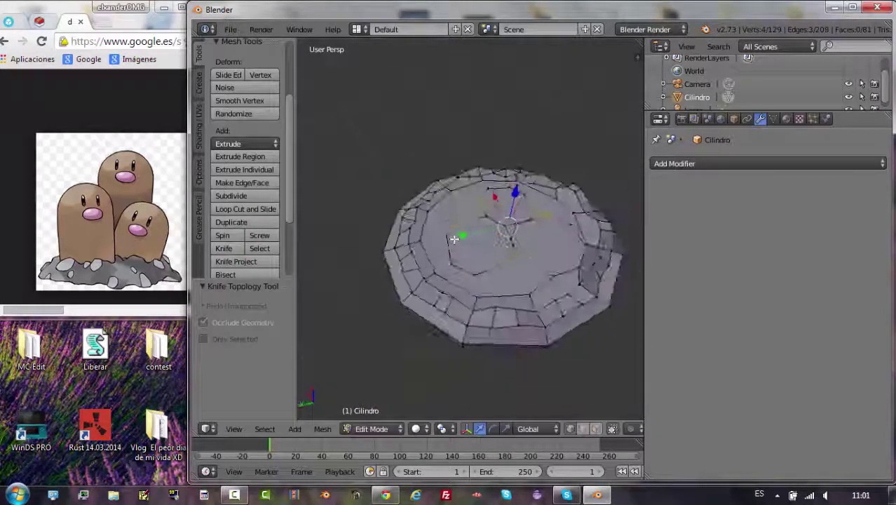
# Dissolve the stray top edges, then select a ring of side faces and a top face.
pyautogui.press('x')
pyautogui.click(523, 235)
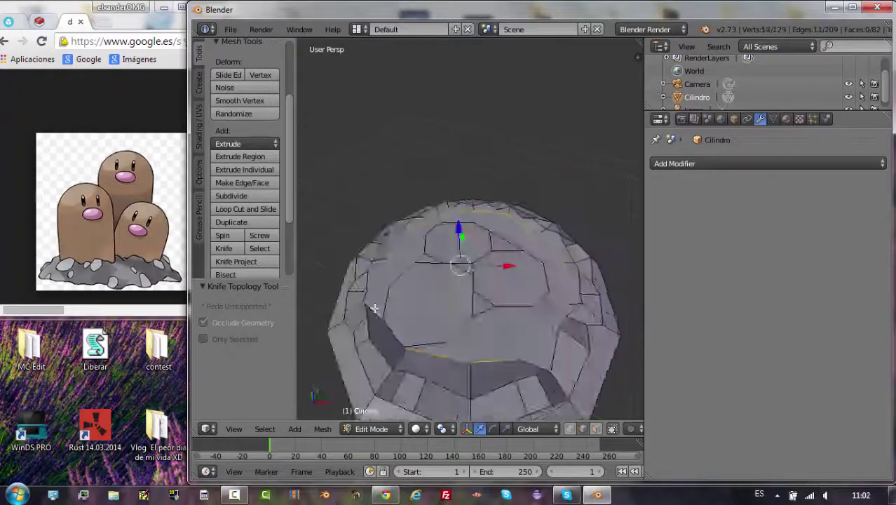
pyautogui.moveTo(509, 320); pyautogui.dragTo(602, 304, button='middle')
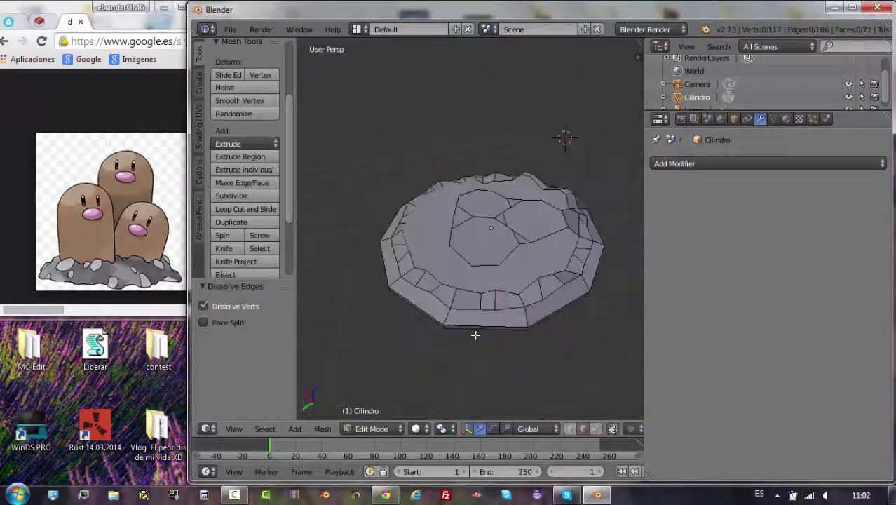
pyautogui.keyDown('alt'); pyautogui.rightClick(527, 330); pyautogui.keyUp('alt')
pyautogui.moveTo(527, 329); pyautogui.dragTo(515, 343, button='middle')
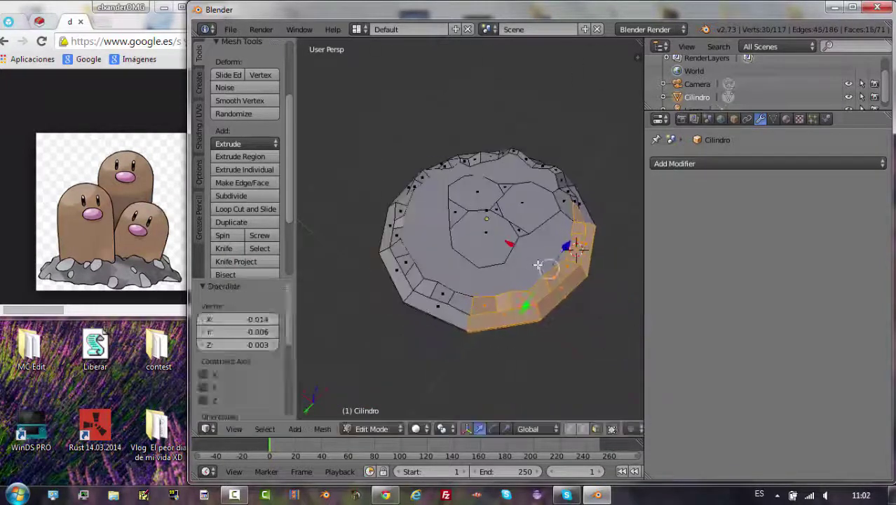
pyautogui.moveTo(588, 330); pyautogui.dragTo(474, 353, button='middle')
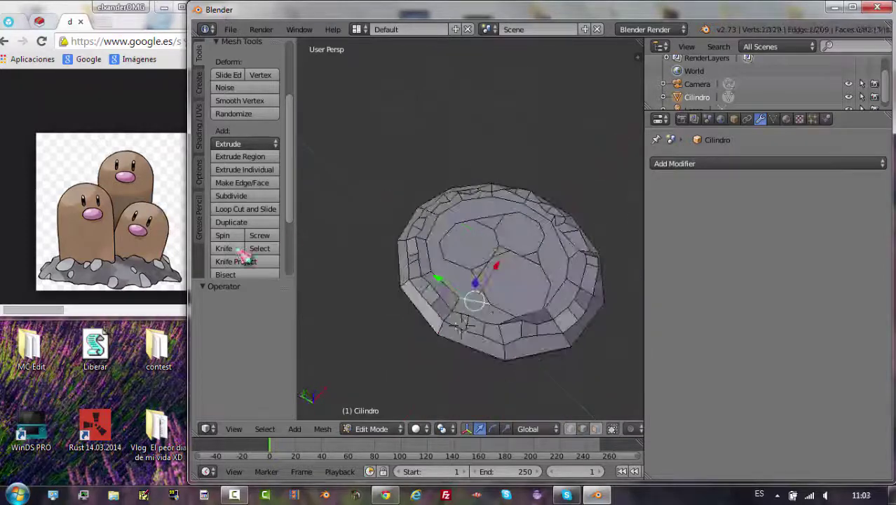
pyautogui.moveTo(462, 323); pyautogui.dragTo(494, 321, button='middle')
pyautogui.moveTo(490, 264); pyautogui.dragTo(458, 253, button='middle')
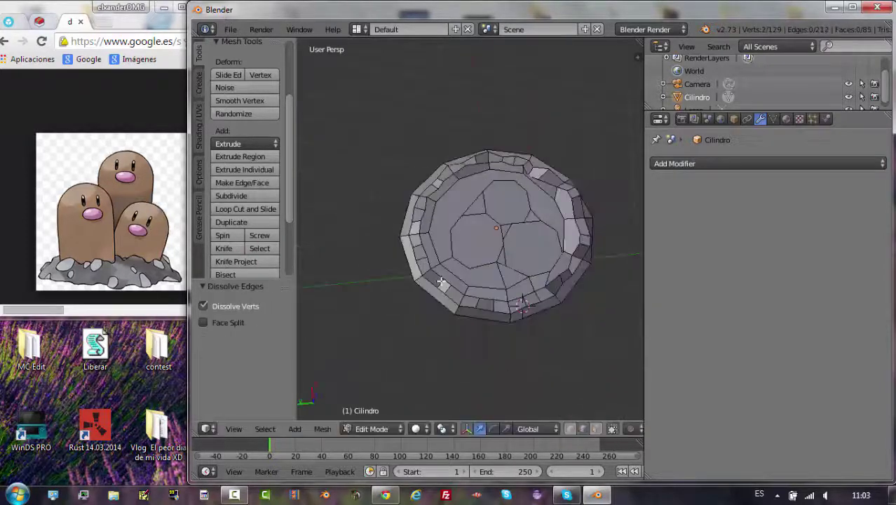
pyautogui.scroll(3, 511, 222)
pyautogui.rightClick(540, 281)
# Extrude the first top face straight up along Z into a column.
pyautogui.press('e')
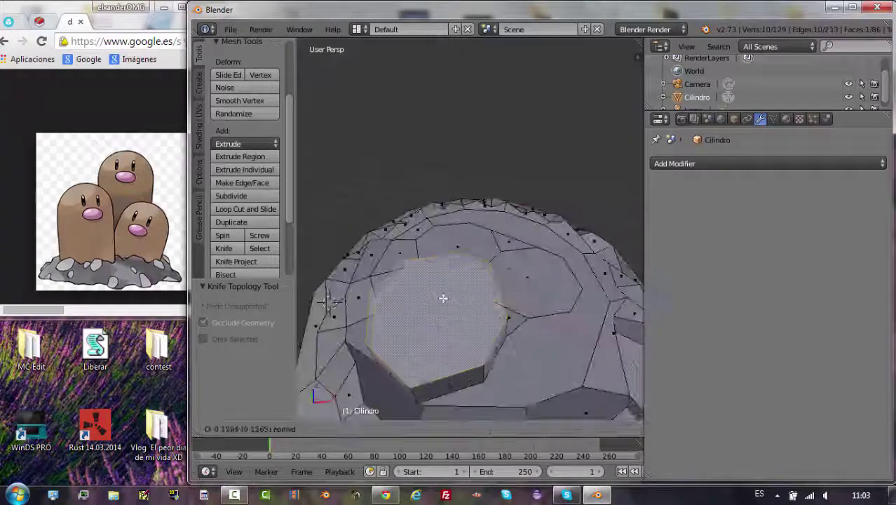
pyautogui.press('Return')
pyautogui.scroll(-3, 481, 219)
pyautogui.press('g')
pyautogui.press('z')
pyautogui.click(481, 219)
# Select another top face and extrude it upward into a second column.
pyautogui.scroll(3, 581, 198)
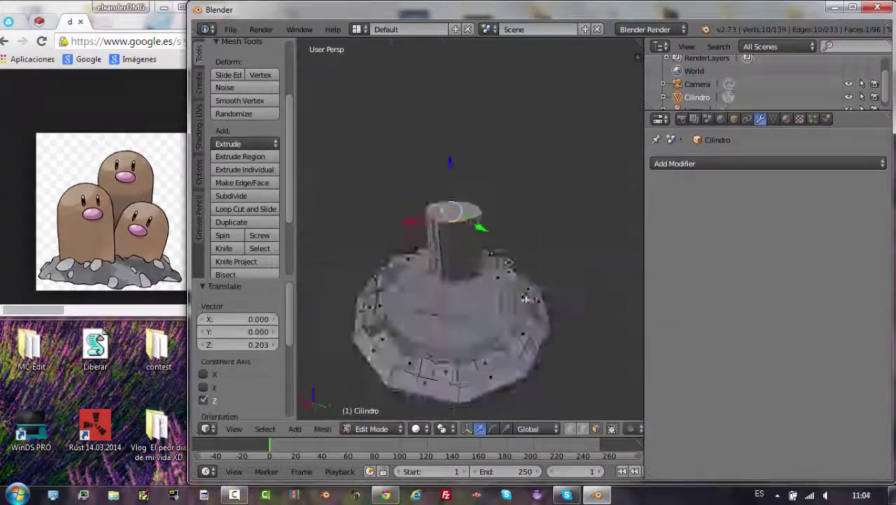
pyautogui.moveTo(580, 198); pyautogui.dragTo(550, 278, button='middle')
pyautogui.rightClick(472, 286)
pyautogui.press('e')
pyautogui.click(472, 286)
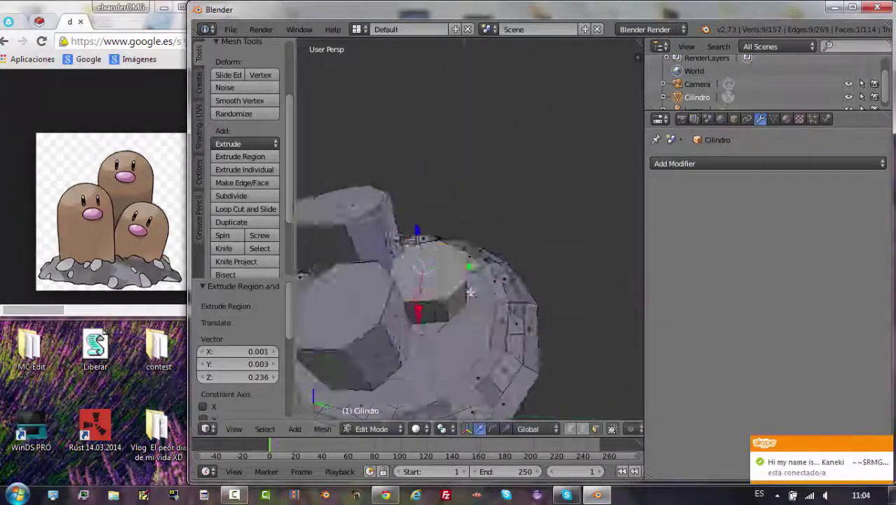
# Select the base's outer ring and scale it inward.
pyautogui.scroll(-3, 471, 286)
pyautogui.rightClick(459, 369)
pyautogui.moveTo(540, 386)
pyautogui.mouseDown(button='middle')
pyautogui.moveTo(624, 333)
pyautogui.moveTo(499, 263)
pyautogui.moveTo(513, 228)
pyautogui.mouseUp(button='middle')
pyautogui.scroll(-2, 513, 228)
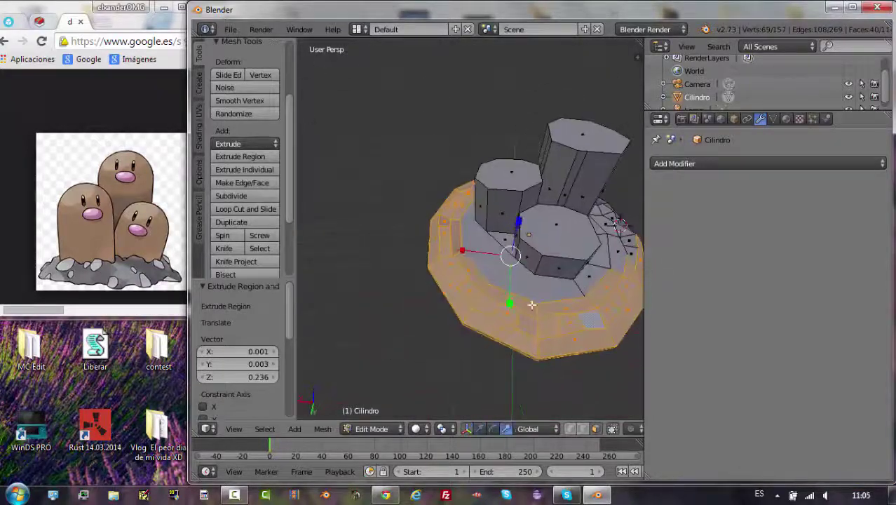
pyautogui.click(505, 428)
pyautogui.moveTo(491, 336)
pyautogui.mouseDown(button='middle')
pyautogui.moveTo(521, 254)
pyautogui.moveTo(488, 239)
pyautogui.mouseUp(button='middle')
pyautogui.scroll(2, 496, 244)
pyautogui.moveTo(430, 127)
pyautogui.mouseDown(button='middle')
pyautogui.moveTo(538, 146)
pyautogui.moveTo(519, 209)
pyautogui.moveTo(484, 172)
pyautogui.moveTo(523, 183)
pyautogui.mouseUp(button='middle')
pyautogui.moveTo(522, 182); pyautogui.dragTo(512, 186)
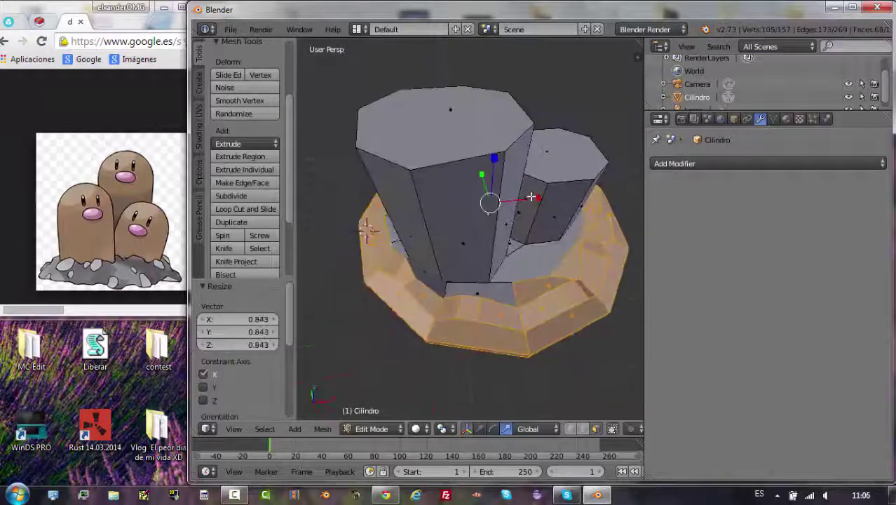
pyautogui.moveTo(511, 186)
pyautogui.mouseDown(button='middle')
pyautogui.moveTo(522, 150)
pyautogui.moveTo(416, 143)
pyautogui.moveTo(449, 231)
pyautogui.moveTo(438, 262)
pyautogui.moveTo(420, 210)
pyautogui.mouseUp(button='middle')
# Select the front strip of the base and push it outward along Y.
pyautogui.rightClick(522, 150)
pyautogui.press('g')
pyautogui.press('x')
pyautogui.click(416, 143)
pyautogui.keyDown('alt'); pyautogui.rightClick(448, 231); pyautogui.keyUp('alt')
pyautogui.press('g')
pyautogui.press('x')
pyautogui.click(439, 261)
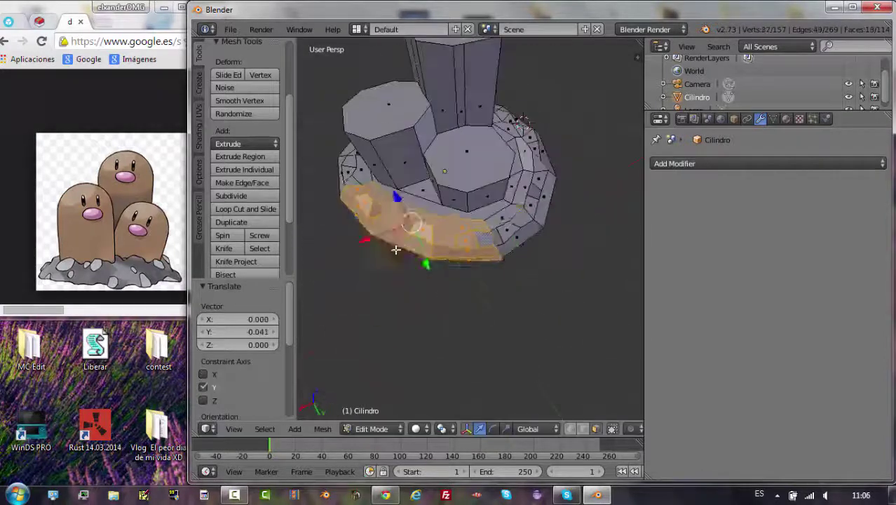
pyautogui.scroll(-3, 420, 210)
pyautogui.scroll(5, 420, 210)
# Cut an extra edge across a base face, then toggle out of and back into Edit Mode.
pyautogui.click(241, 251)
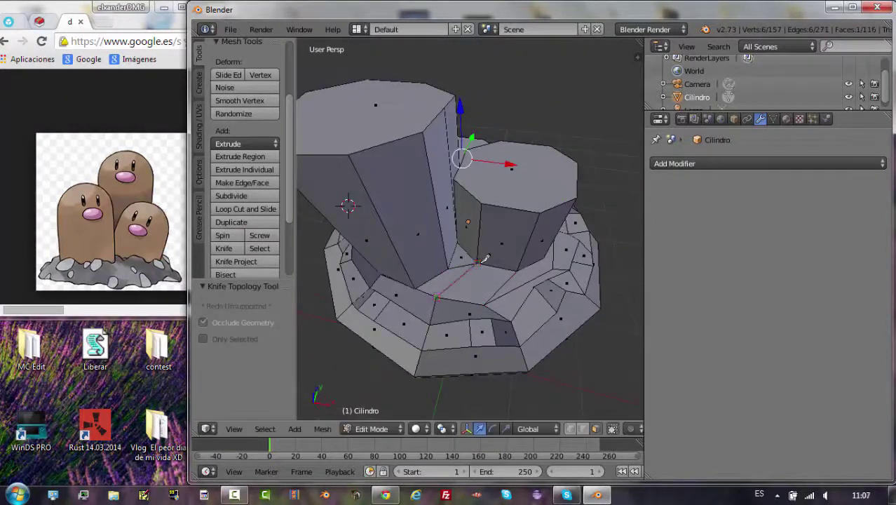
pyautogui.moveTo(485, 258)
pyautogui.mouseDown(button='middle')
pyautogui.moveTo(494, 323)
pyautogui.moveTo(422, 373)
pyautogui.moveTo(509, 286)
pyautogui.mouseUp(button='middle')
pyautogui.press('Tab')
pyautogui.scroll(-3, 484, 280)
pyautogui.press('Tab')
pyautogui.scroll(3, 484, 320)
pyautogui.scroll(2, 484, 315)
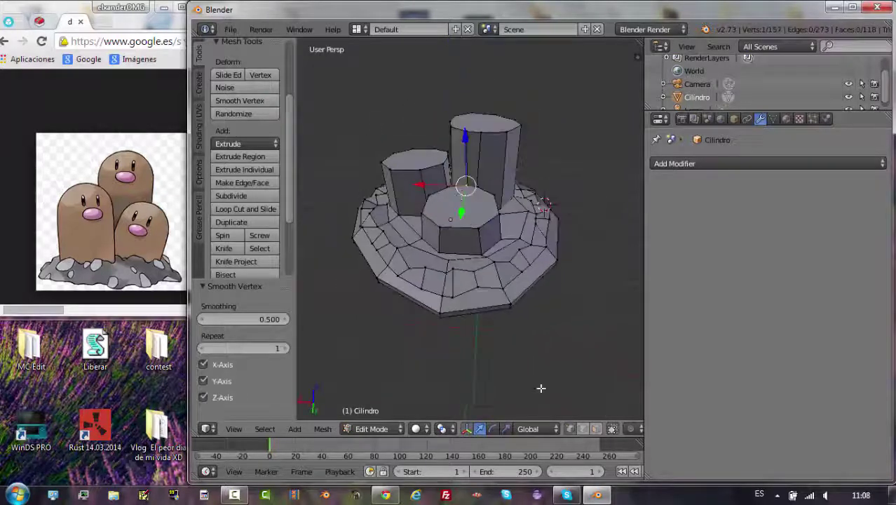
# Extrude and shrink the front column's top face, then lift it higher.
pyautogui.press('e')
pyautogui.click(472, 169)
pyautogui.press('s')
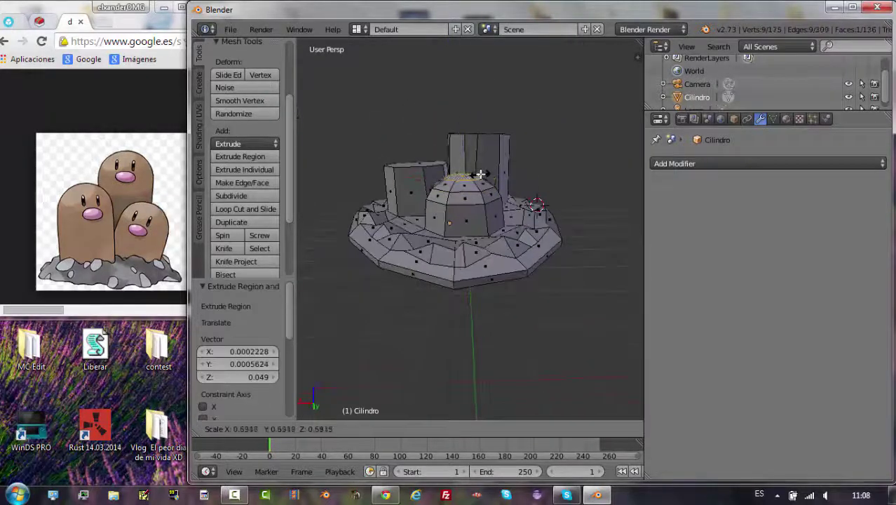
pyautogui.click(479, 174)
pyautogui.moveTo(479, 175)
pyautogui.mouseDown(button='middle')
pyautogui.moveTo(467, 210)
pyautogui.moveTo(473, 174)
pyautogui.mouseUp(button='middle')
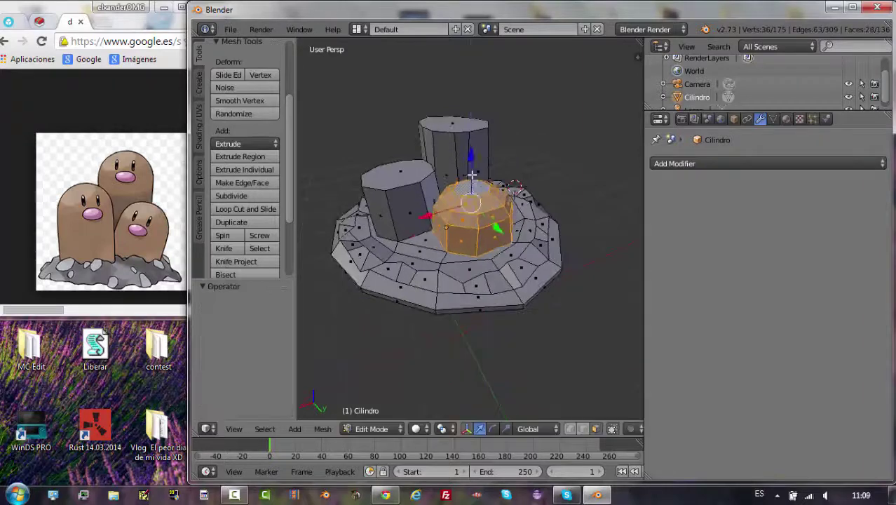
pyautogui.moveTo(474, 181); pyautogui.dragTo(462, 168)
pyautogui.moveTo(462, 168); pyautogui.dragTo(431, 140, button='middle')
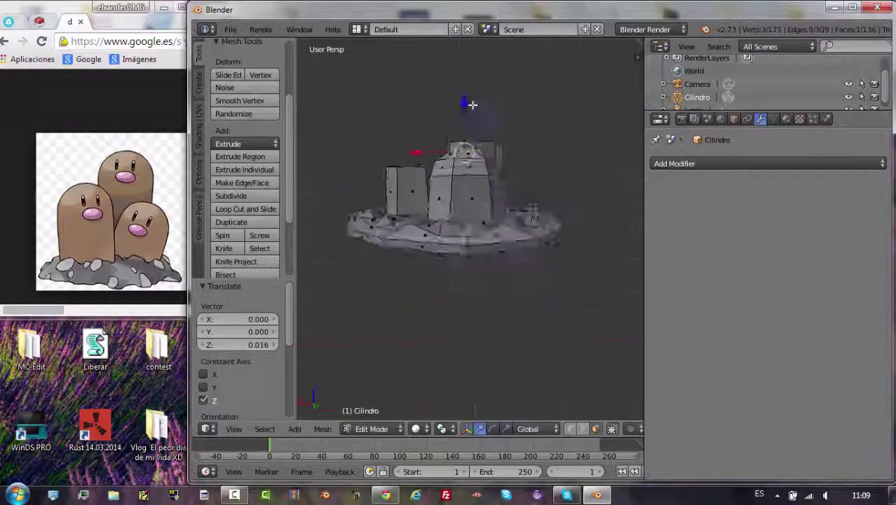
# Extrude and narrow the front column's top twice more, tapering it into a dome.
pyautogui.press('e')
pyautogui.click(414, 151)
pyautogui.press('s')
pyautogui.click(424, 149)
pyautogui.press('e')
pyautogui.click(420, 134)
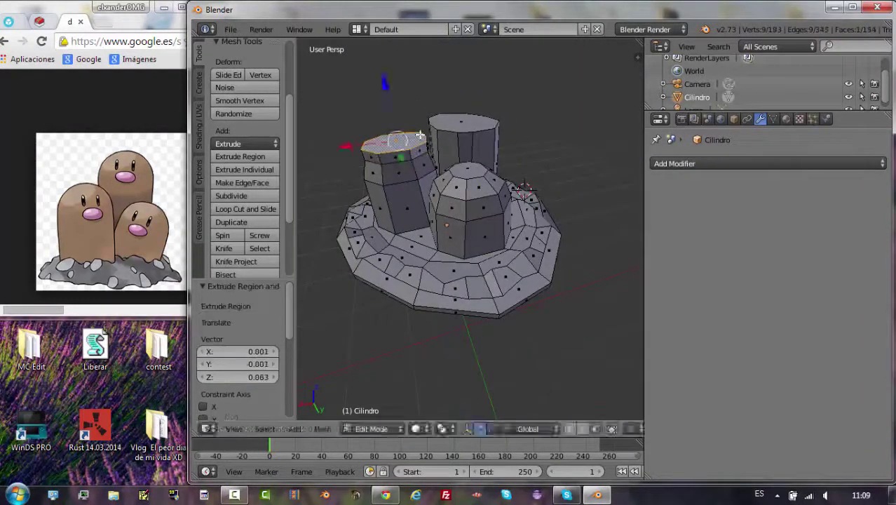
pyautogui.click(410, 140)
pyautogui.moveTo(410, 140); pyautogui.dragTo(394, 136, button='middle')
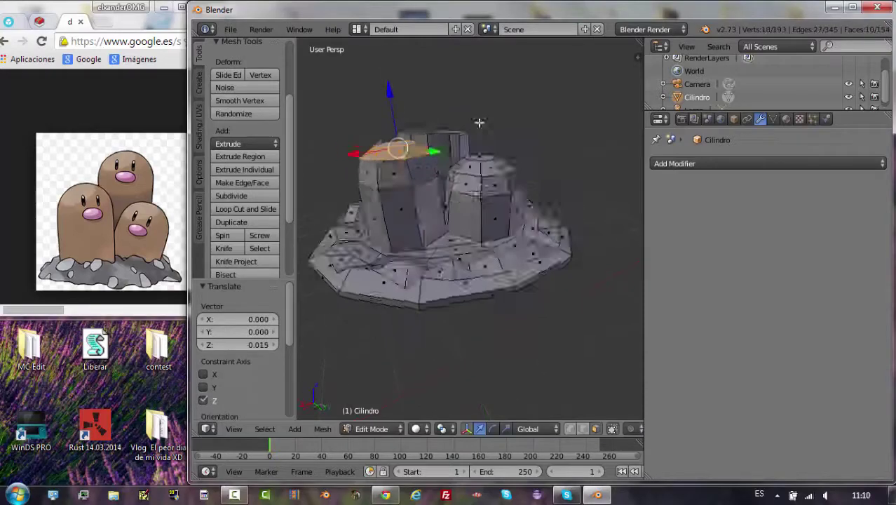
pyautogui.moveTo(479, 123)
pyautogui.mouseDown(button='middle')
pyautogui.moveTo(490, 90)
pyautogui.moveTo(580, 146)
pyautogui.moveTo(458, 257)
pyautogui.moveTo(488, 177)
pyautogui.mouseUp(button='middle')
# Extrude and shrink the left column's top into a tapered cap, nudging part sideways.
pyautogui.press('e')
pyautogui.click(490, 90)
pyautogui.press('s')
pyautogui.click(516, 100)
pyautogui.rightClick(457, 256)
pyautogui.click(423, 253)
# Raise the tall column's top cap along Z in two moves.
pyautogui.rightClick(489, 177)
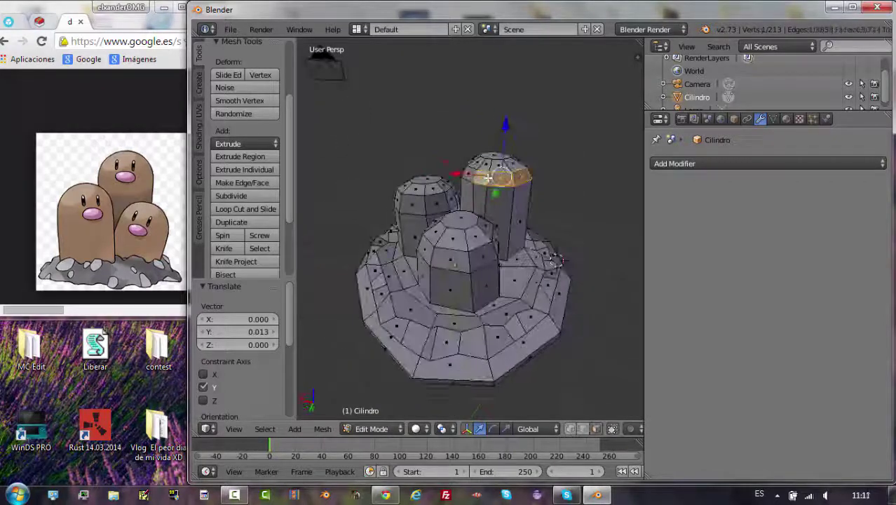
pyautogui.press('g')
pyautogui.press('z')
pyautogui.click(511, 145)
pyautogui.moveTo(511, 146); pyautogui.dragTo(509, 149, button='middle')
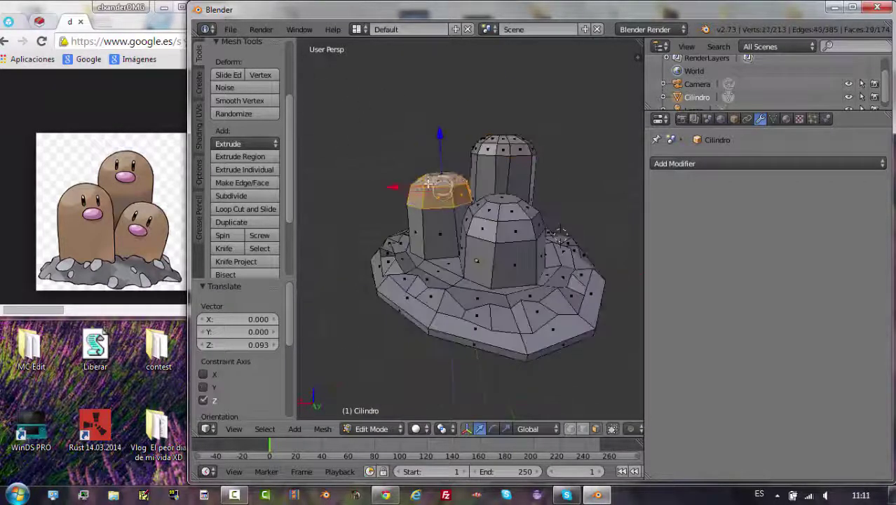
pyautogui.press('g')
pyautogui.press('z')
pyautogui.click(428, 185)
pyautogui.moveTo(428, 186); pyautogui.dragTo(443, 207, button='middle')
pyautogui.click(510, 112)
pyautogui.moveTo(516, 100); pyautogui.dragTo(542, 118, button='middle')
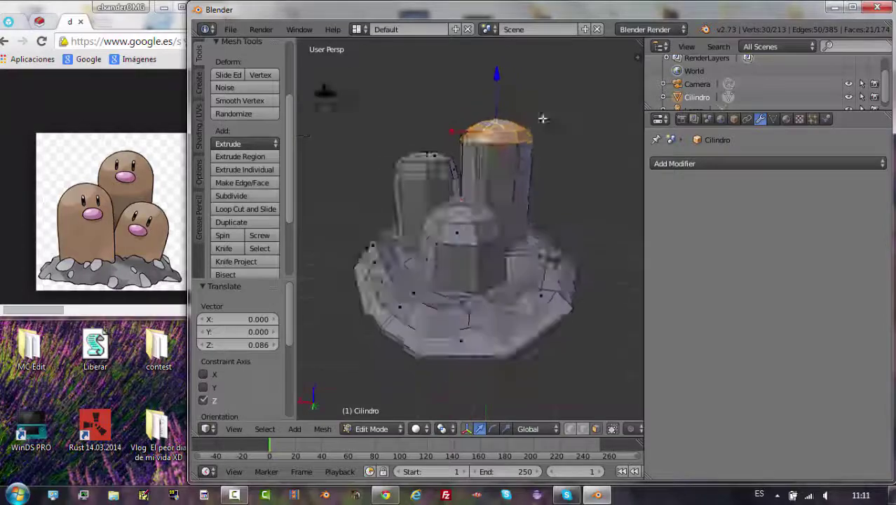
# Shift the next column's top sideways along X.
pyautogui.press('g')
pyautogui.press('x')
pyautogui.click(507, 145)
pyautogui.moveTo(507, 145); pyautogui.dragTo(449, 223, button='middle')
pyautogui.moveTo(435, 185); pyautogui.dragTo(491, 172, button='middle')
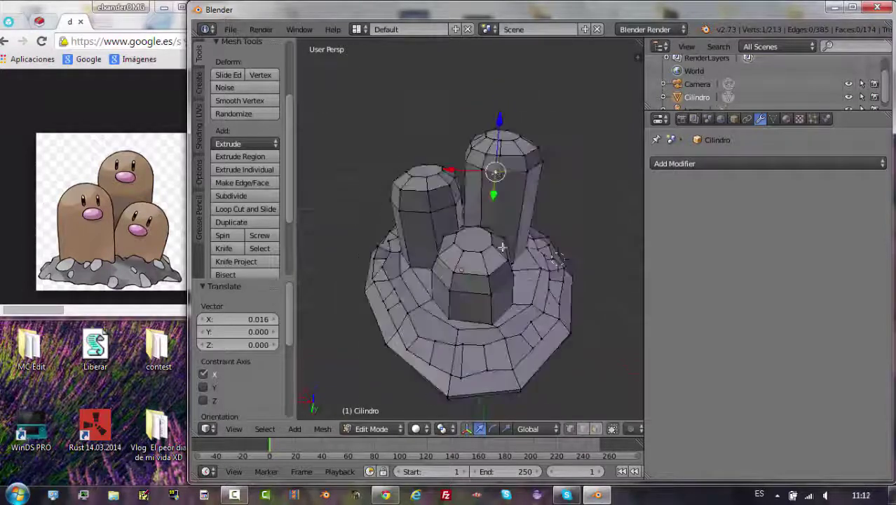
# Check the model in rendered shading, smooth the selected vertices, and return to solid view.
pyautogui.hotkey('shift', 'z')
pyautogui.moveTo(416, 256); pyautogui.dragTo(538, 352, button='middle')
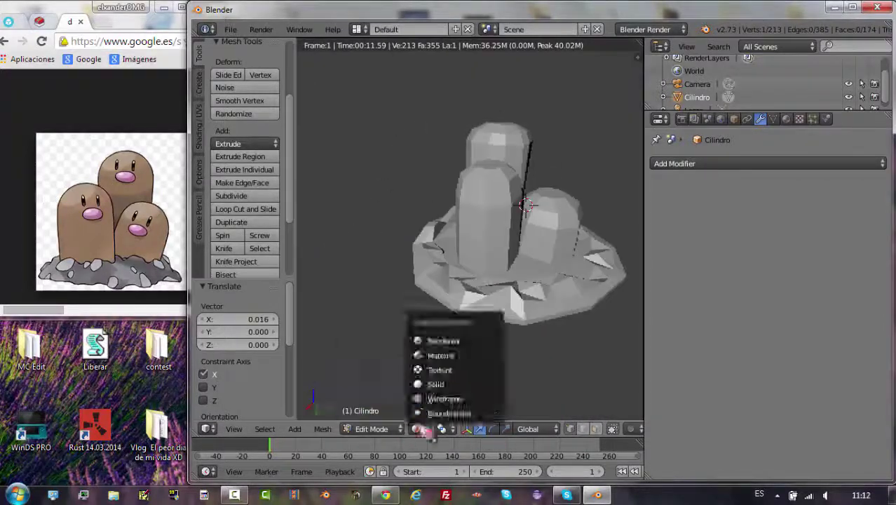
pyautogui.click(435, 384)
pyautogui.moveTo(435, 385); pyautogui.dragTo(495, 413, button='middle')
pyautogui.click(240, 101)
pyautogui.moveTo(356, 132); pyautogui.dragTo(430, 354, button='middle')
pyautogui.press('z')
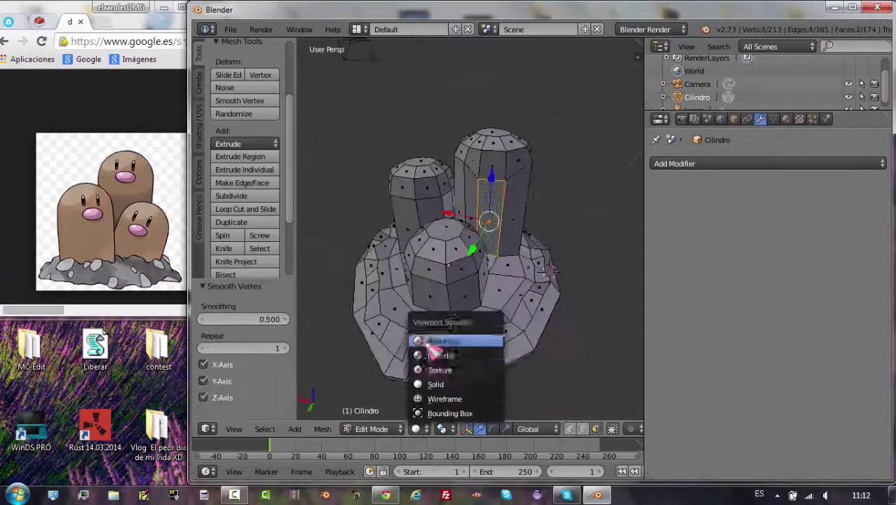
pyautogui.click(448, 376)
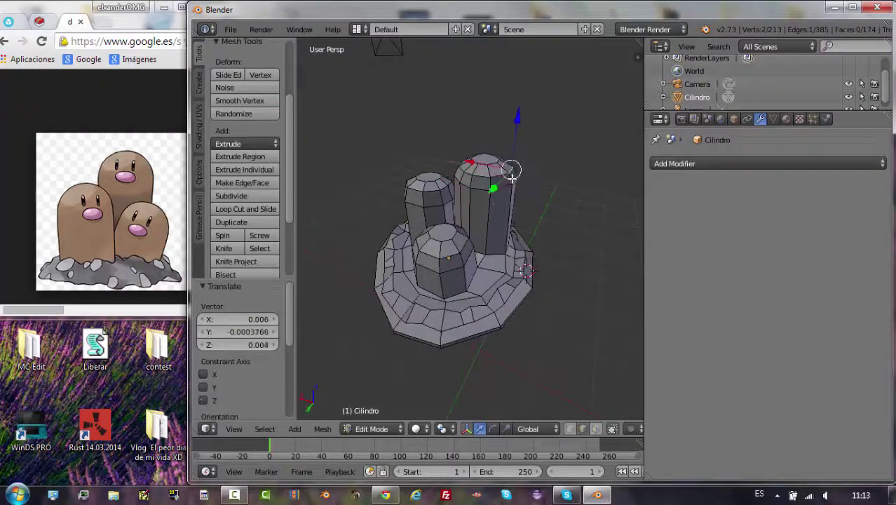
# Knife-cut a small nose face on the tall column, extrude it, and adjust its size.
pyautogui.moveTo(485, 205); pyautogui.dragTo(482, 176, button='middle')
pyautogui.scroll(3, 482, 176)
pyautogui.press('k')
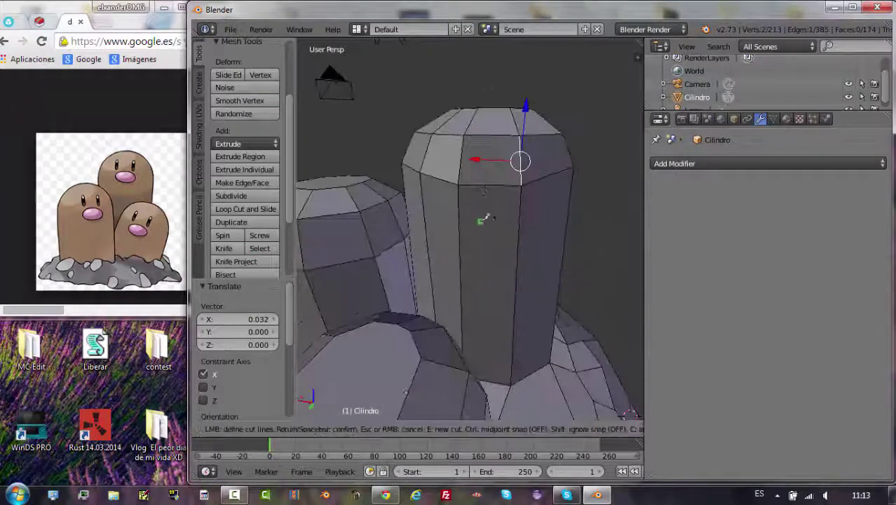
pyautogui.press('Return')
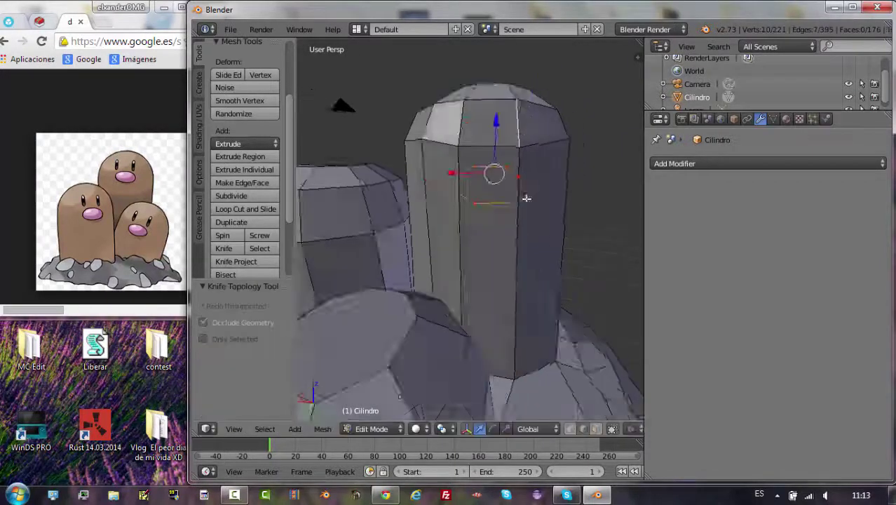
pyautogui.moveTo(525, 196)
pyautogui.mouseDown(button='middle')
pyautogui.moveTo(431, 206)
pyautogui.moveTo(549, 128)
pyautogui.mouseUp(button='middle')
pyautogui.press('e')
pyautogui.press('s')
pyautogui.click(463, 203)
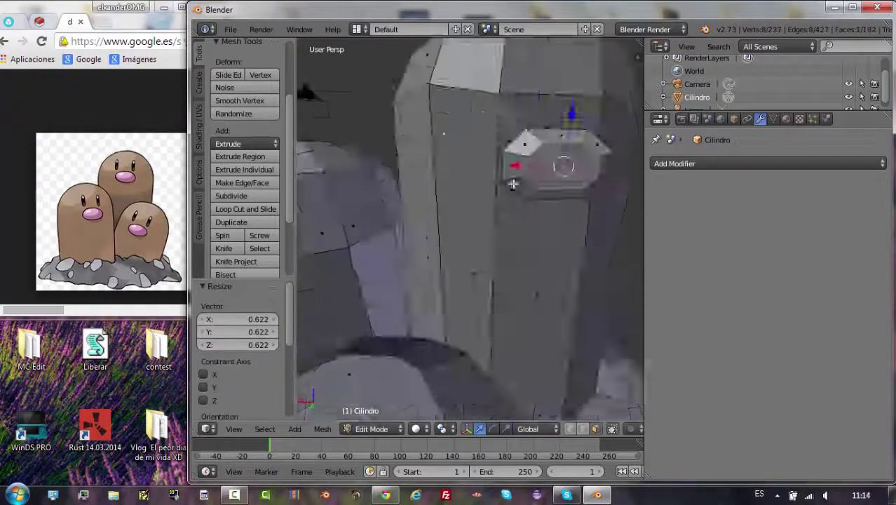
pyautogui.press('ctrl+KP_Add')
pyautogui.press('s')
pyautogui.click(520, 174)
# Change the viewport shading and select a vertex on the front pillar.
pyautogui.scroll(-4, 520, 174)
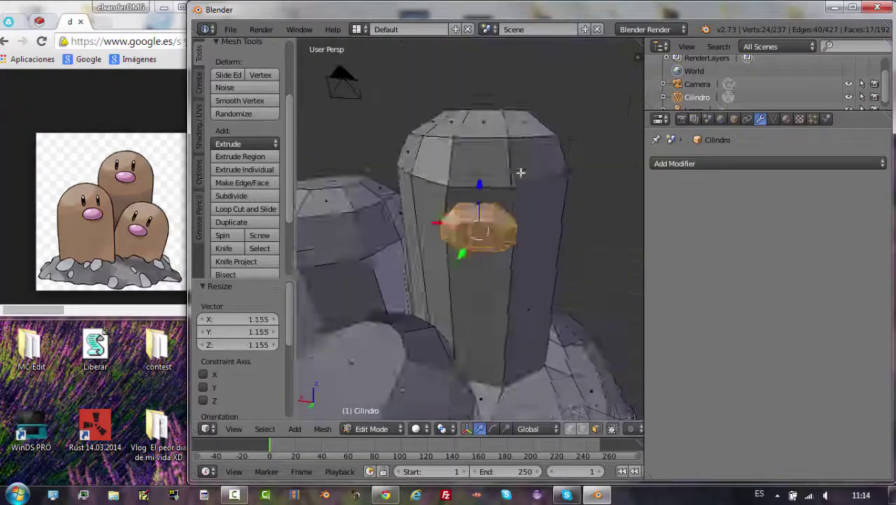
pyautogui.click(416, 428)
pyautogui.click(470, 344)
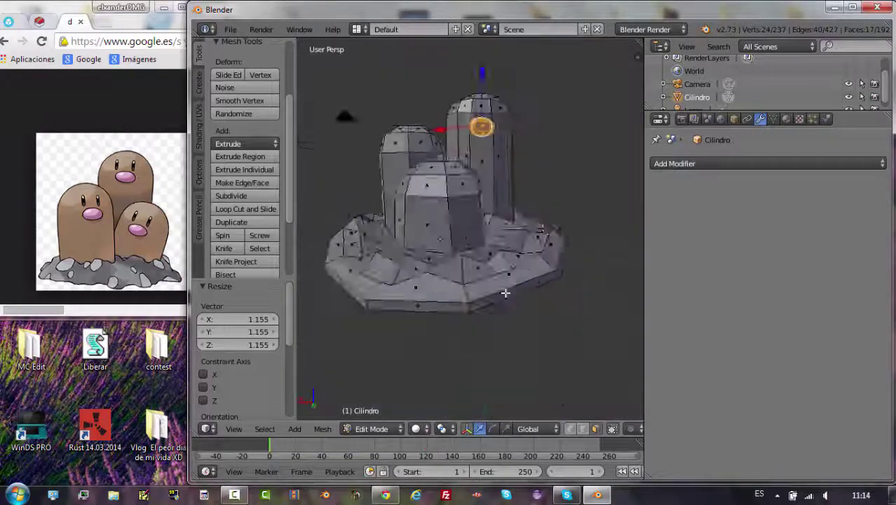
pyautogui.scroll(3, 504, 293)
pyautogui.moveTo(505, 293); pyautogui.dragTo(486, 248, button='middle')
pyautogui.rightClick(494, 231)
pyautogui.moveTo(497, 256); pyautogui.dragTo(497, 260)
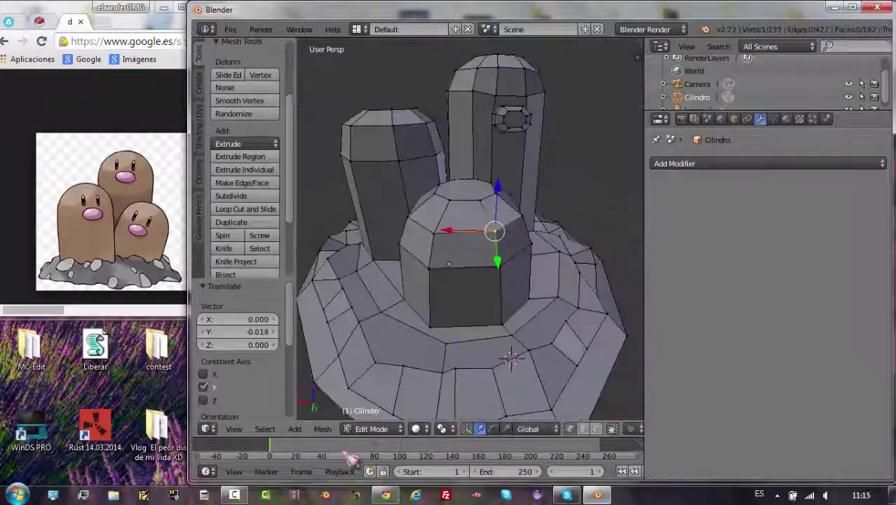
pyautogui.moveTo(456, 315)
pyautogui.mouseDown(button='middle')
pyautogui.moveTo(448, 281)
pyautogui.moveTo(442, 325)
pyautogui.mouseUp(button='middle')
# Knife-cut a nose face on the front pillar and scale it smaller and narrower.
pyautogui.click(231, 247)
pyautogui.press('Return')
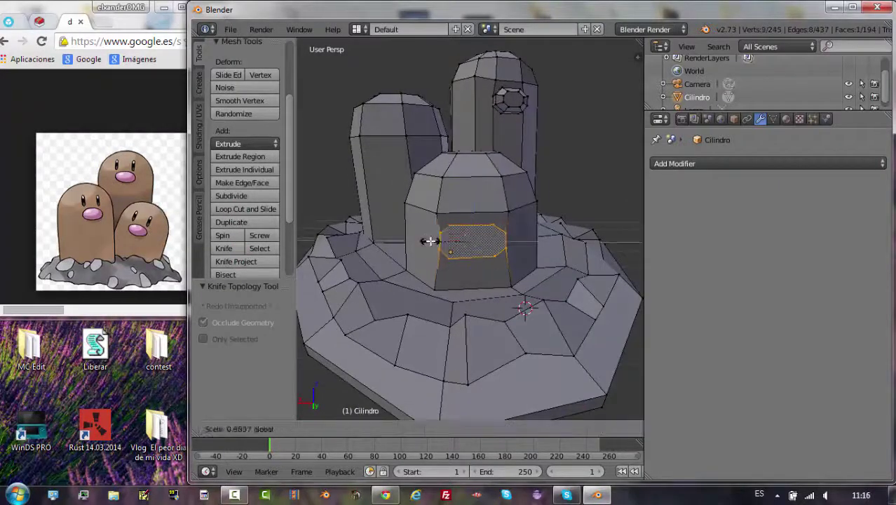
pyautogui.click(430, 241)
pyautogui.moveTo(430, 241)
pyautogui.mouseDown(button='middle')
pyautogui.moveTo(449, 243)
pyautogui.moveTo(523, 160)
pyautogui.mouseUp(button='middle')
pyautogui.scroll(3, 449, 243)
pyautogui.scroll(-3, 426, 200)
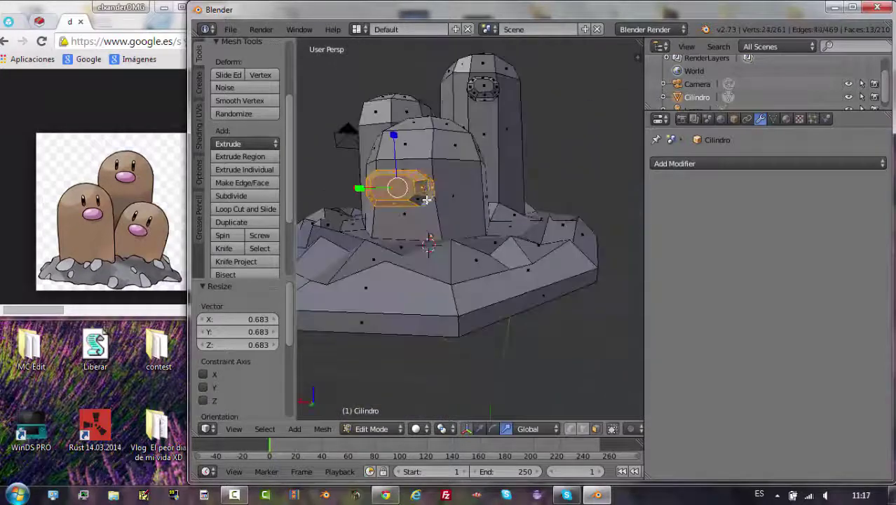
pyautogui.moveTo(427, 199); pyautogui.dragTo(434, 252, button='middle')
pyautogui.press('s')
pyautogui.click(435, 253)
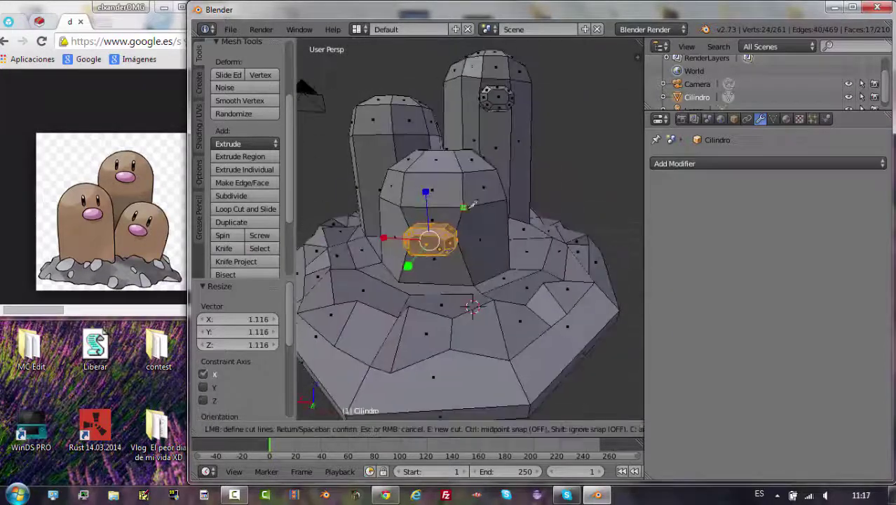
pyautogui.click(473, 204)
pyautogui.press('Return')
pyautogui.moveTo(473, 204); pyautogui.dragTo(409, 306, button='middle')
# Preview the model in rendered shading, then return to solid view in Edit Mode.
pyautogui.click(415, 428)
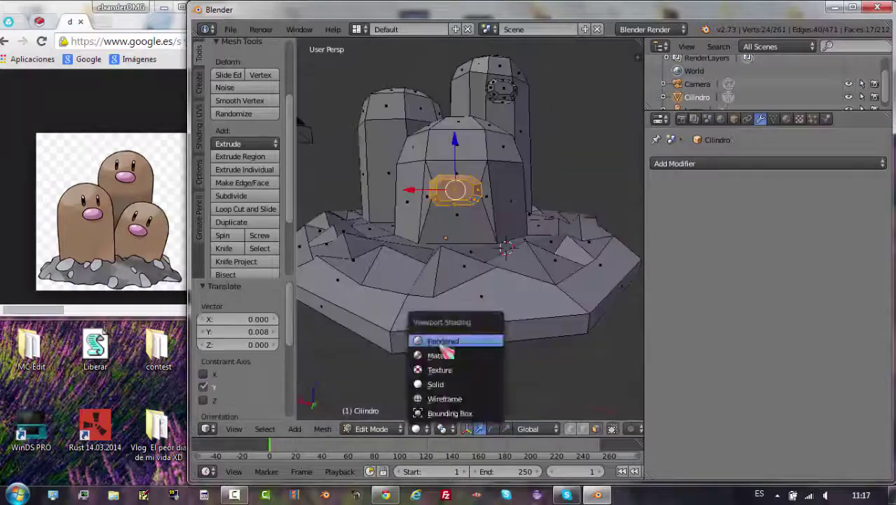
pyautogui.click(460, 341)
pyautogui.press('Tab')
pyautogui.click(430, 428)
pyautogui.click(481, 347)
pyautogui.press('z')
pyautogui.press('Tab')
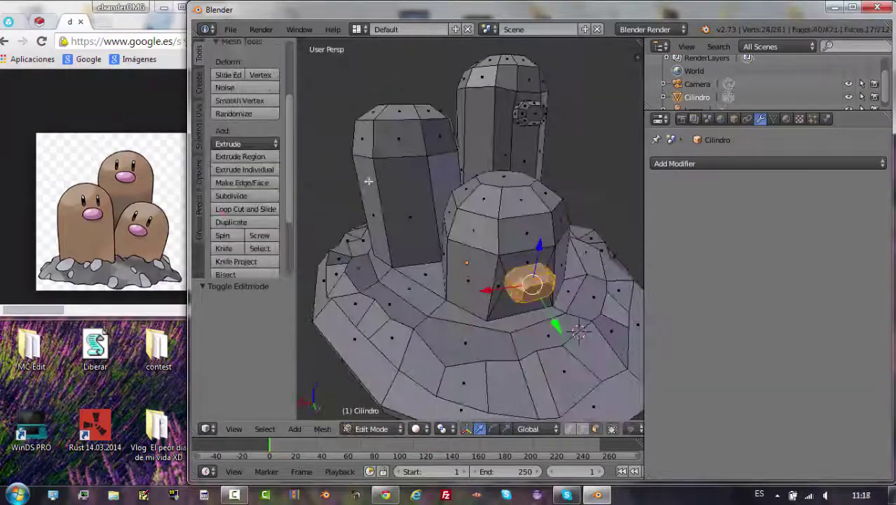
pyautogui.moveTo(480, 347); pyautogui.dragTo(449, 210, button='middle')
# Knife-cut a nose outline on the left pillar and scale the new face down.
pyautogui.press('k')
pyautogui.click(403, 150)
pyautogui.click(404, 170)
pyautogui.press('Return')
pyautogui.moveTo(403, 171); pyautogui.dragTo(429, 180, button='middle')
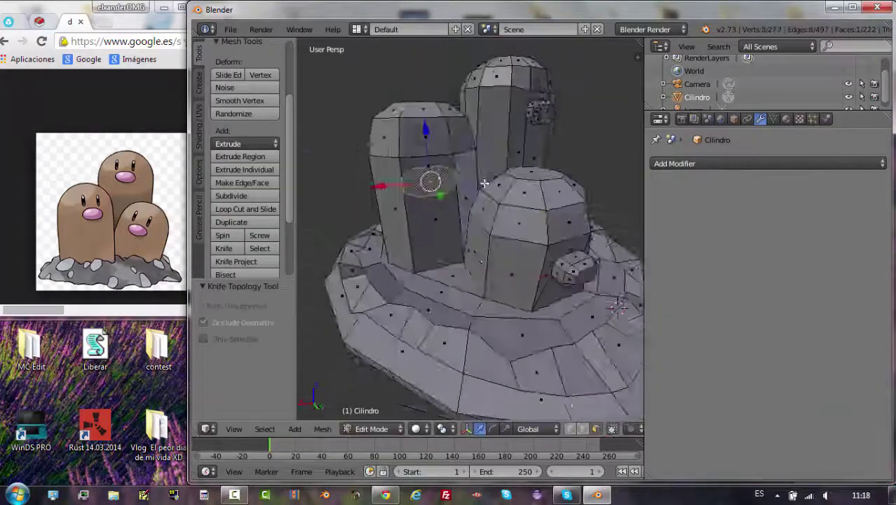
pyautogui.press('s')
pyautogui.click(490, 210)
pyautogui.moveTo(490, 210)
pyautogui.mouseDown(button='middle')
pyautogui.moveTo(519, 275)
pyautogui.moveTo(424, 220)
pyautogui.moveTo(482, 184)
pyautogui.moveTo(449, 210)
pyautogui.moveTo(491, 231)
pyautogui.mouseUp(button='middle')
# Select the whole mesh and save the file as DUGTRIO.blend.
pyautogui.press('a')
pyautogui.click(230, 29)
pyautogui.click(260, 143)
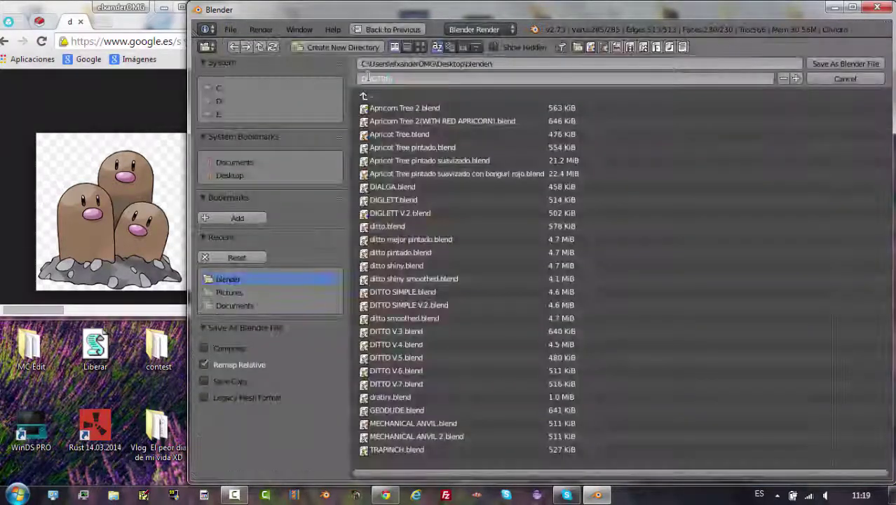
pyautogui.press('Return')
# Display the face normals and recalculate them so they all point outward.
pyautogui.press('n')
pyautogui.click(564, 403)
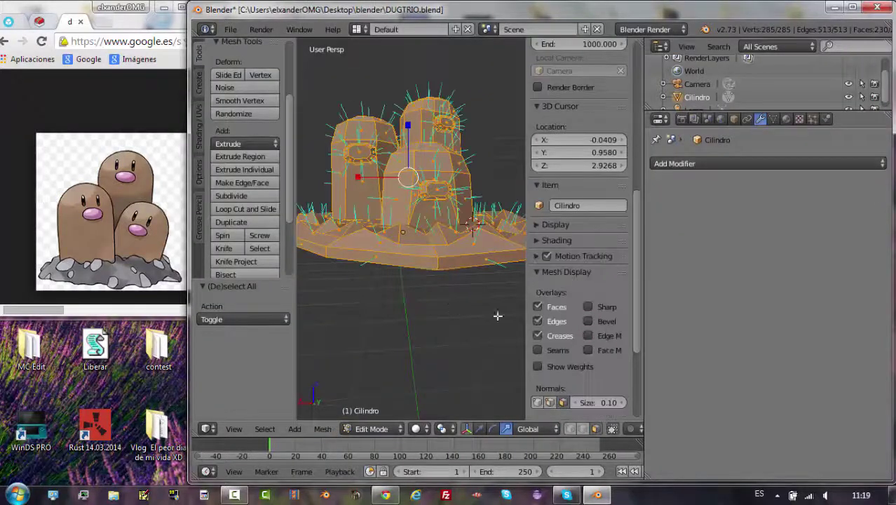
pyautogui.press('n')
pyautogui.click(322, 428)
pyautogui.click(456, 220)
pyautogui.click(322, 428)
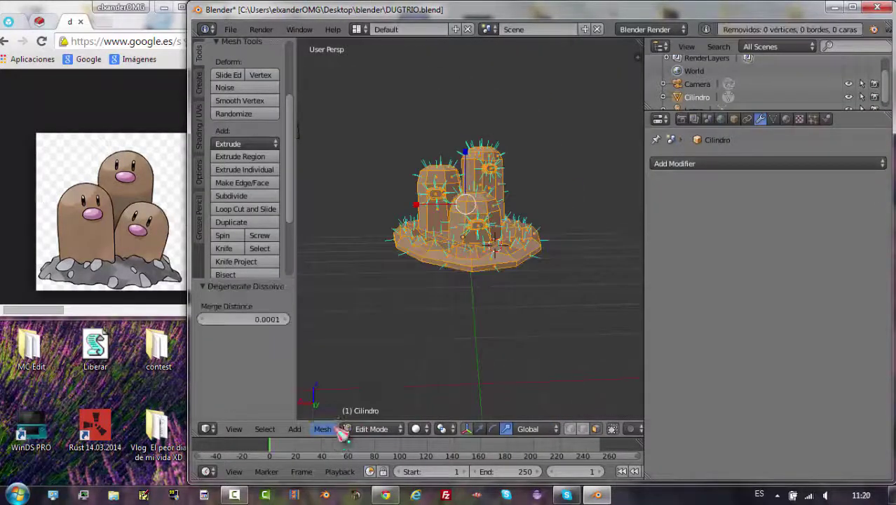
pyautogui.scroll(5, 448, 294)
# Try splitting the non-planar faces, inspect the result, then undo the split.
pyautogui.click(323, 428)
pyautogui.click(439, 247)
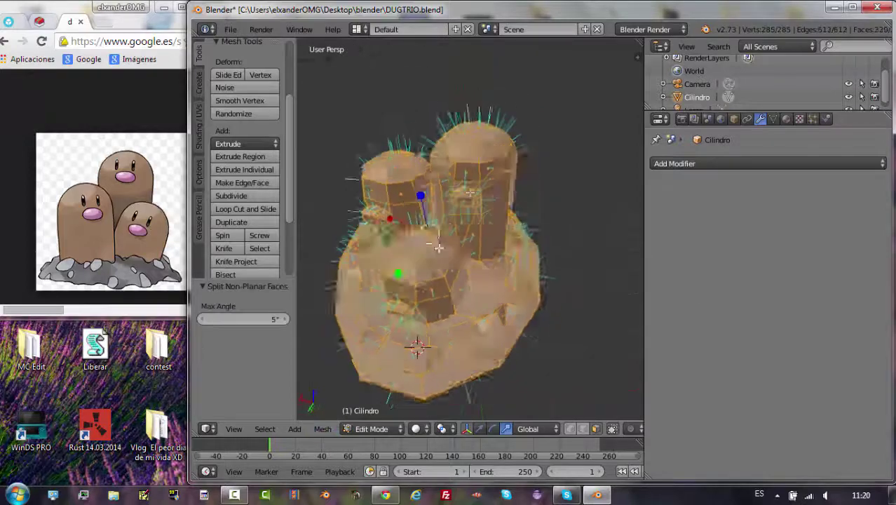
pyautogui.moveTo(433, 270); pyautogui.dragTo(392, 393, button='middle')
pyautogui.click(371, 428)
pyautogui.hotkey('ctrl', 'z')
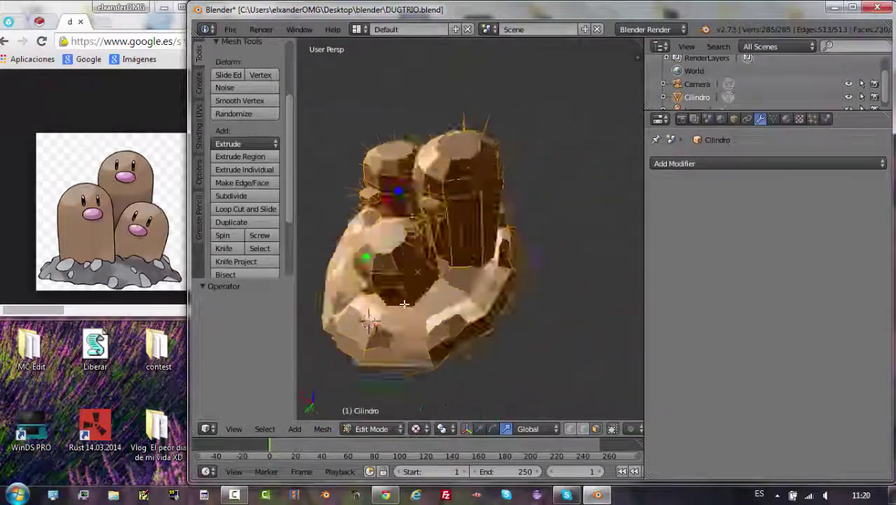
# Switch to Object Mode, reposition the lamp, frame the model and preview it with Rendered shading.
pyautogui.click(391, 429)
pyautogui.click(379, 412)
pyautogui.hotkey('ctrl', 'z')
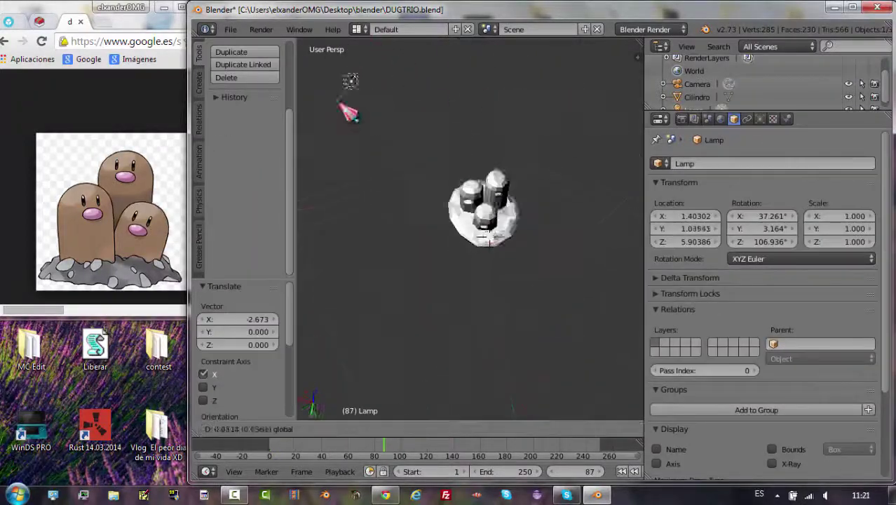
pyautogui.press('KP_Decimal')
pyautogui.hotkey('shift', 'z')
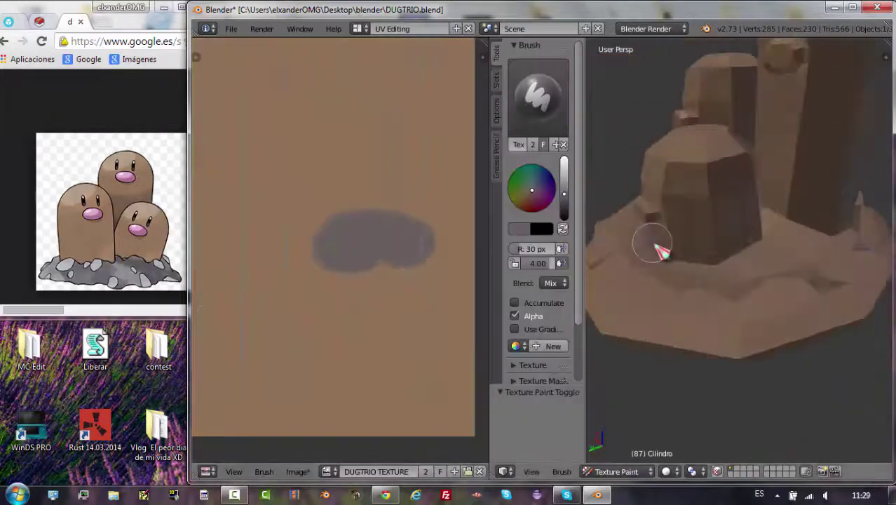
# Paint grey shading over the rocky base, adding darker patches.
pyautogui.moveTo(658, 249); pyautogui.dragTo(701, 294, button='middle')
pyautogui.moveTo(701, 295); pyautogui.dragTo(755, 314)
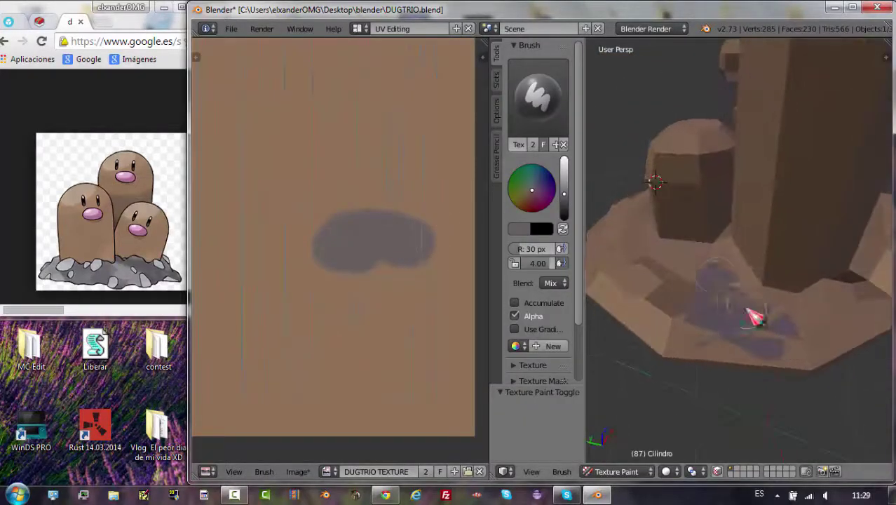
pyautogui.moveTo(756, 314)
pyautogui.mouseDown(button='middle')
pyautogui.moveTo(854, 320)
pyautogui.moveTo(762, 298)
pyautogui.moveTo(789, 296)
pyautogui.moveTo(791, 369)
pyautogui.moveTo(724, 315)
pyautogui.moveTo(684, 306)
pyautogui.moveTo(715, 300)
pyautogui.moveTo(768, 265)
pyautogui.moveTo(824, 258)
pyautogui.moveTo(766, 244)
pyautogui.moveTo(770, 384)
pyautogui.mouseUp(button='middle')
pyautogui.moveTo(379, 330); pyautogui.dragTo(388, 293)
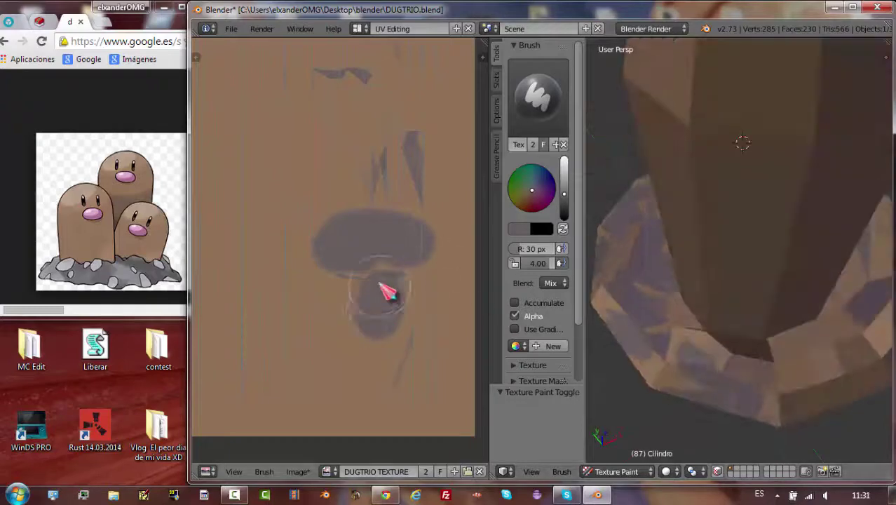
pyautogui.scroll(-3, 699, 290)
pyautogui.moveTo(700, 290)
pyautogui.mouseDown(button='middle')
pyautogui.moveTo(816, 234)
pyautogui.moveTo(770, 267)
pyautogui.mouseUp(button='middle')
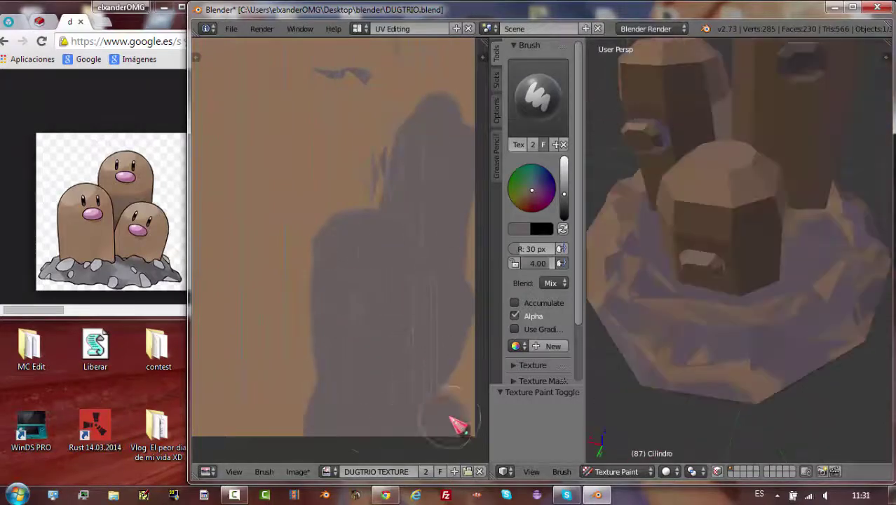
# Check the base from closer angles against the texture image and paint dark strokes.
pyautogui.moveTo(353, 234); pyautogui.dragTo(413, 238, button='middle')
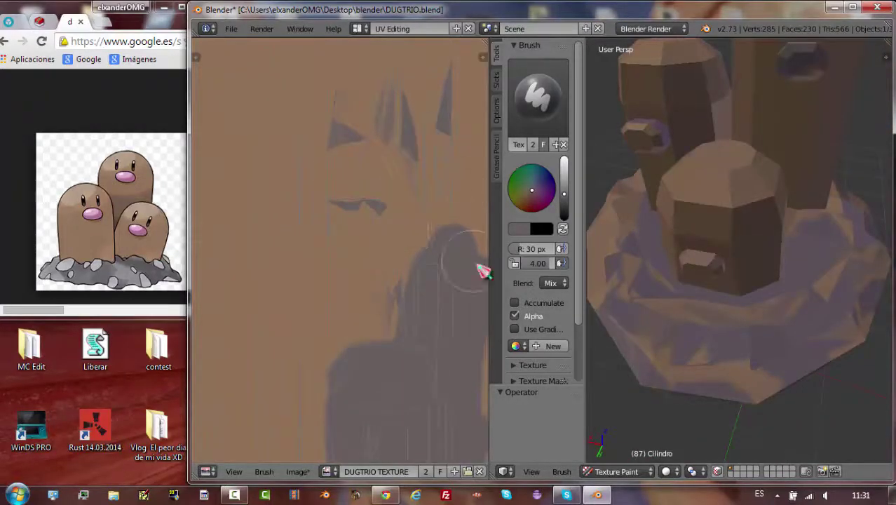
pyautogui.moveTo(309, 337); pyautogui.dragTo(307, 236, button='middle')
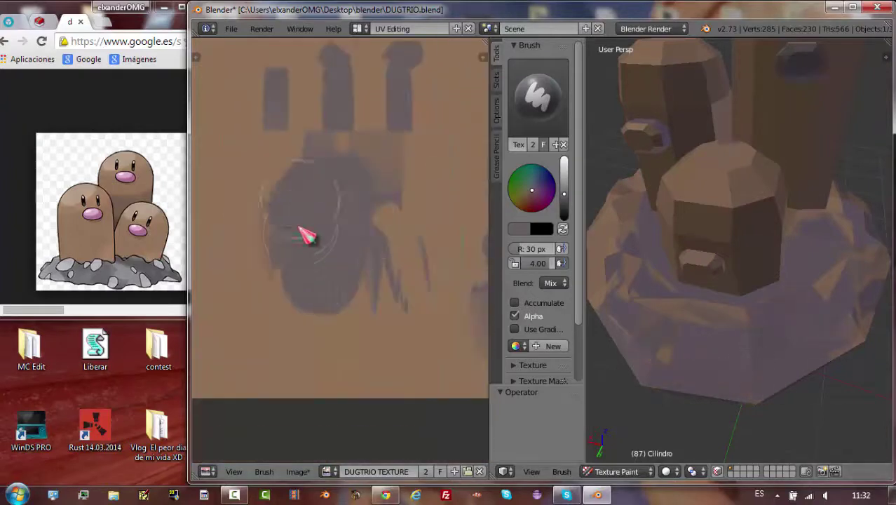
pyautogui.moveTo(390, 277); pyautogui.dragTo(447, 344, button='middle')
pyautogui.moveTo(701, 231); pyautogui.dragTo(881, 152, button='middle')
pyautogui.scroll(4, 700, 231)
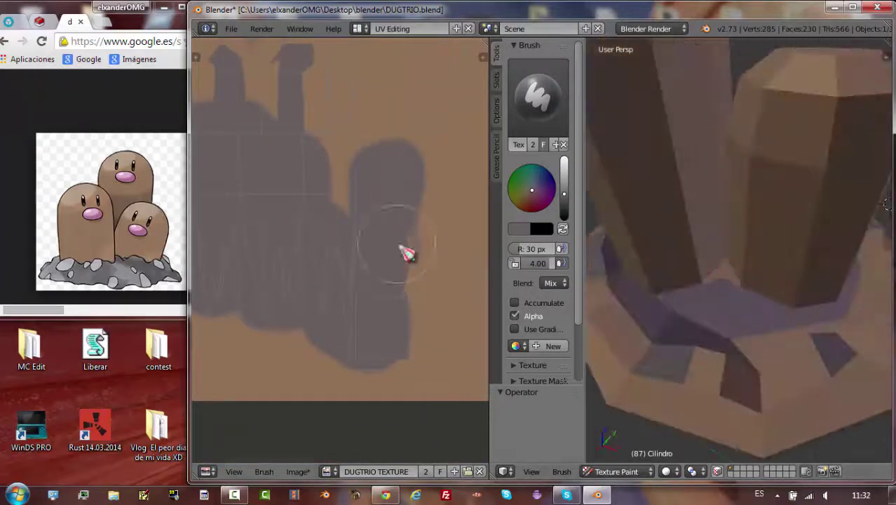
pyautogui.moveTo(701, 231); pyautogui.dragTo(597, 313, button='middle')
pyautogui.scroll(-5, 710, 120)
pyautogui.moveTo(710, 120); pyautogui.dragTo(653, 204, button='middle')
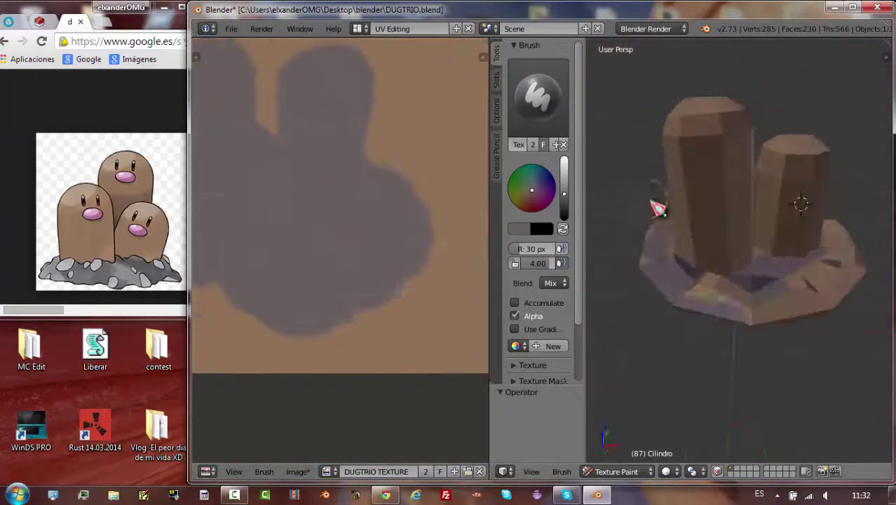
pyautogui.moveTo(315, 211); pyautogui.dragTo(388, 148, button='middle')
pyautogui.moveTo(603, 281); pyautogui.dragTo(620, 260, button='middle')
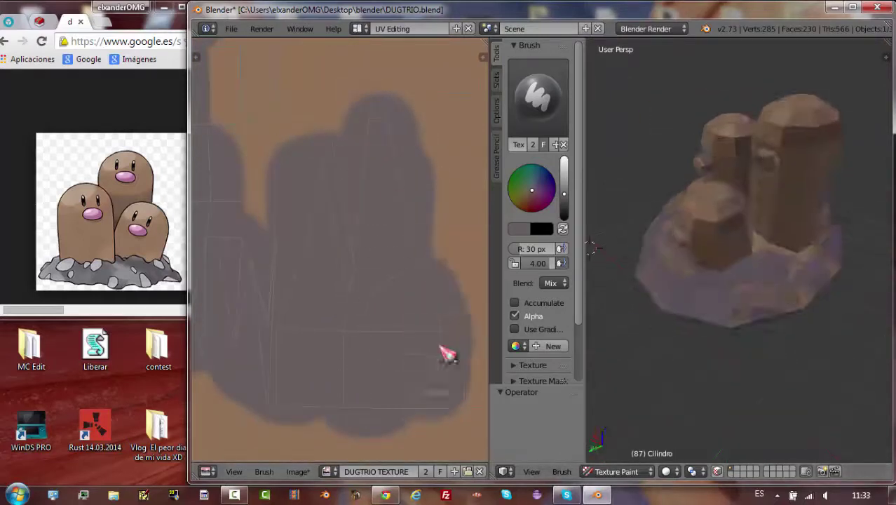
pyautogui.moveTo(447, 354); pyautogui.dragTo(288, 243, button='middle')
pyautogui.moveTo(631, 231)
pyautogui.mouseDown(button='middle')
pyautogui.moveTo(672, 224)
pyautogui.moveTo(823, 319)
pyautogui.moveTo(729, 285)
pyautogui.moveTo(701, 230)
pyautogui.moveTo(674, 251)
pyautogui.moveTo(773, 381)
pyautogui.moveTo(782, 96)
pyautogui.mouseUp(button='middle')
pyautogui.scroll(4, 813, 317)
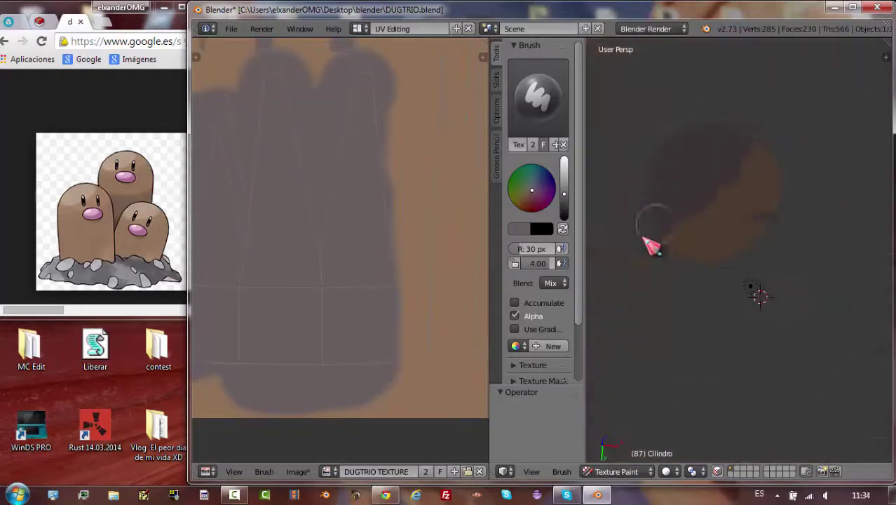
pyautogui.scroll(-3, 631, 302)
pyautogui.scroll(4, 610, 360)
pyautogui.moveTo(370, 310)
pyautogui.mouseDown()
pyautogui.moveTo(323, 131)
pyautogui.moveTo(359, 157)
pyautogui.mouseUp()
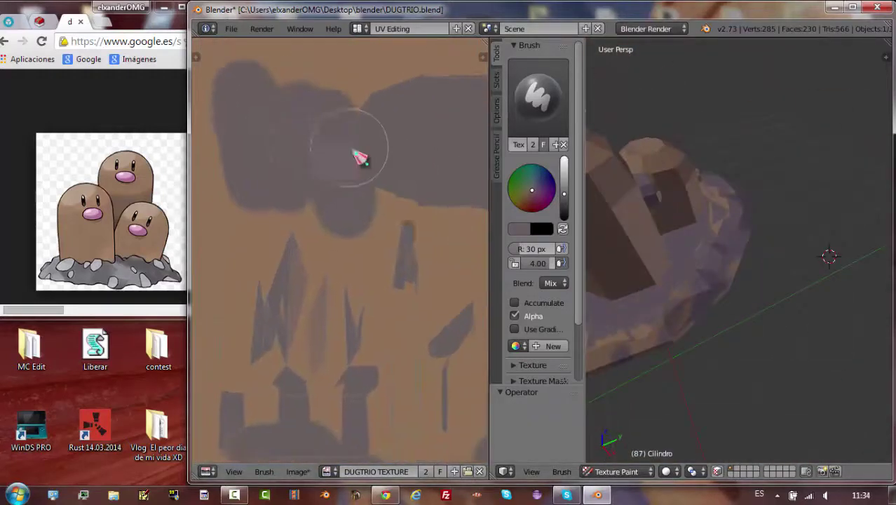
# Paint grey over the remaining rock areas from front and top views, including a dark vertical stroke.
pyautogui.moveTo(630, 211); pyautogui.dragTo(700, 234, button='middle')
pyautogui.moveTo(308, 316)
pyautogui.mouseDown()
pyautogui.moveTo(284, 262)
pyautogui.moveTo(348, 359)
pyautogui.mouseUp()
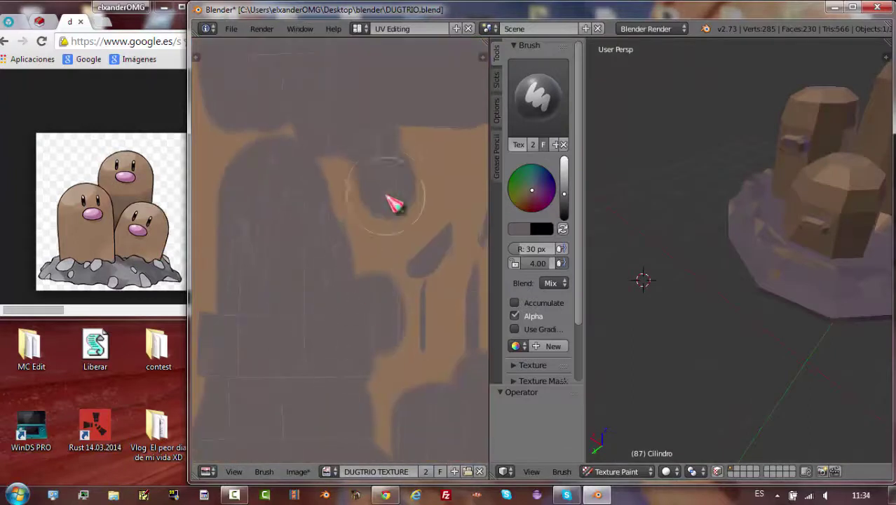
pyautogui.moveTo(394, 203); pyautogui.dragTo(448, 210)
pyautogui.moveTo(825, 206); pyautogui.dragTo(701, 238, button='middle')
pyautogui.scroll(2, 349, 208)
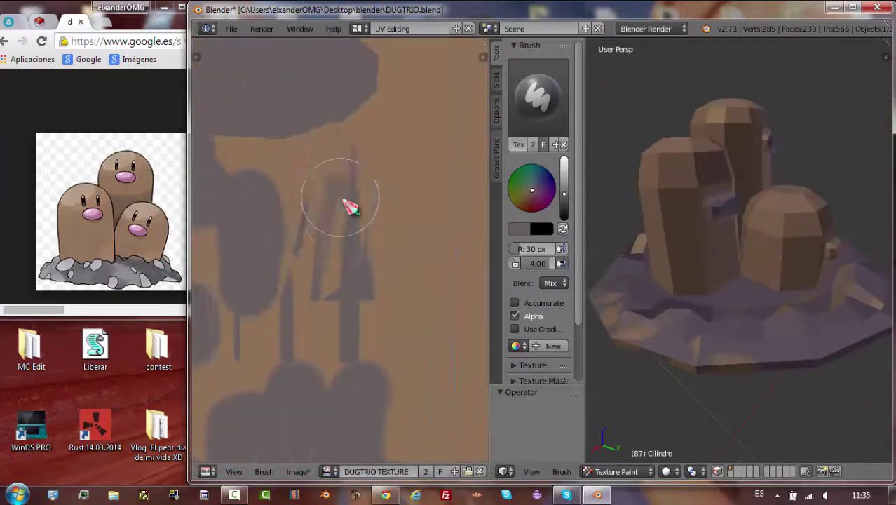
pyautogui.moveTo(258, 361); pyautogui.dragTo(276, 340)
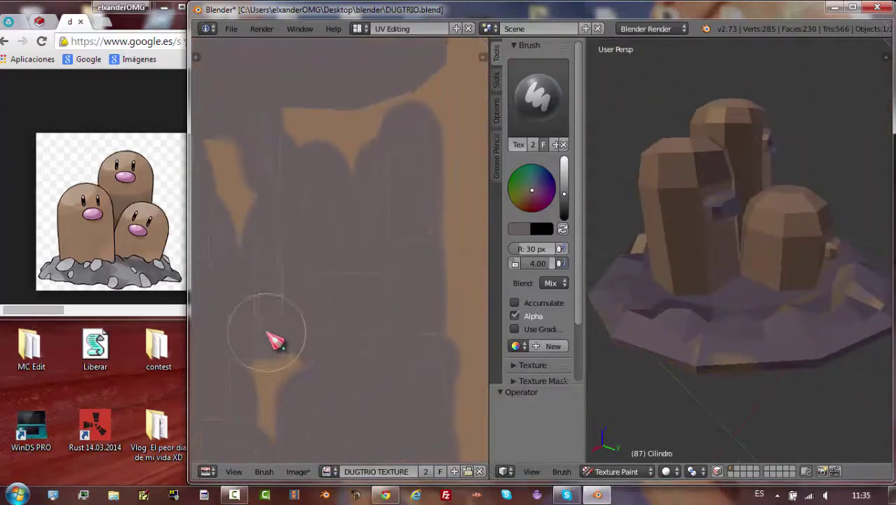
pyautogui.moveTo(701, 308)
pyautogui.mouseDown(button='middle')
pyautogui.moveTo(794, 330)
pyautogui.moveTo(806, 301)
pyautogui.mouseUp(button='middle')
pyautogui.scroll(2, 421, 210)
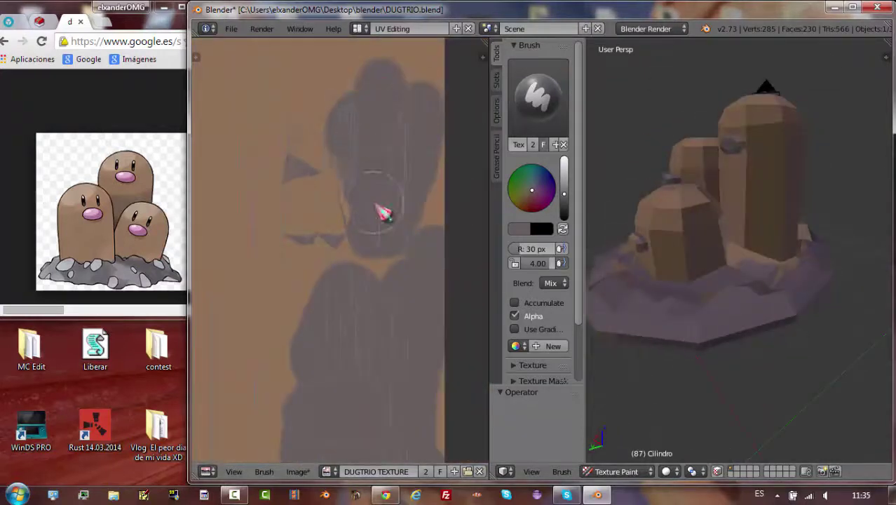
pyautogui.moveTo(701, 232)
pyautogui.mouseDown(button='middle')
pyautogui.moveTo(863, 304)
pyautogui.moveTo(808, 176)
pyautogui.moveTo(848, 352)
pyautogui.moveTo(709, 348)
pyautogui.mouseUp(button='middle')
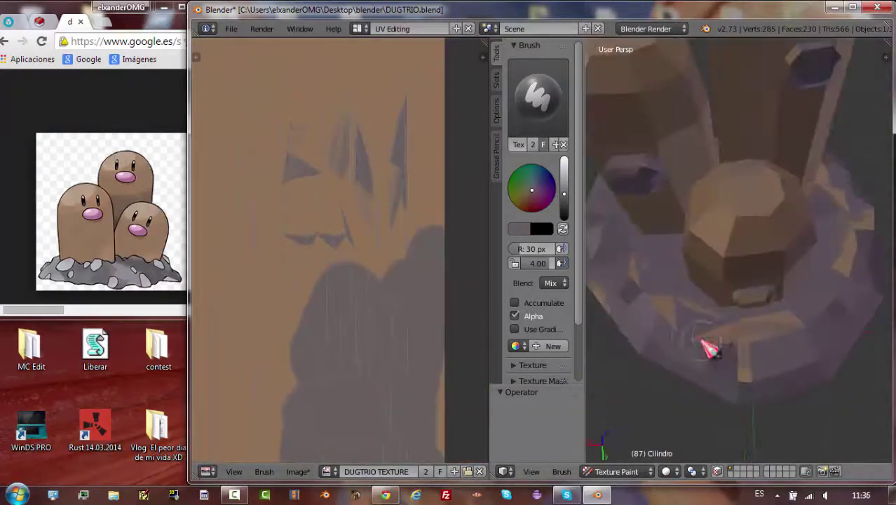
pyautogui.moveTo(343, 307); pyautogui.dragTo(372, 302, button='middle')
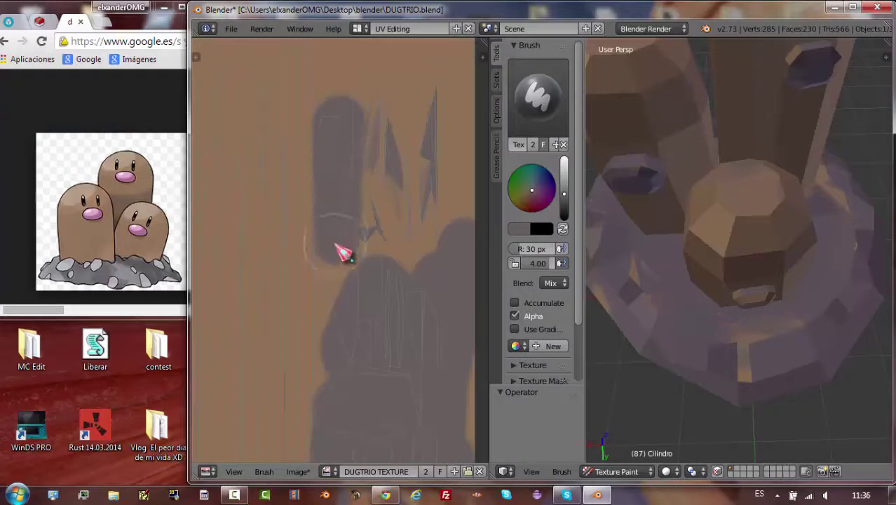
pyautogui.scroll(-3, 769, 216)
pyautogui.scroll(2, 770, 216)
pyautogui.scroll(-3, 344, 254)
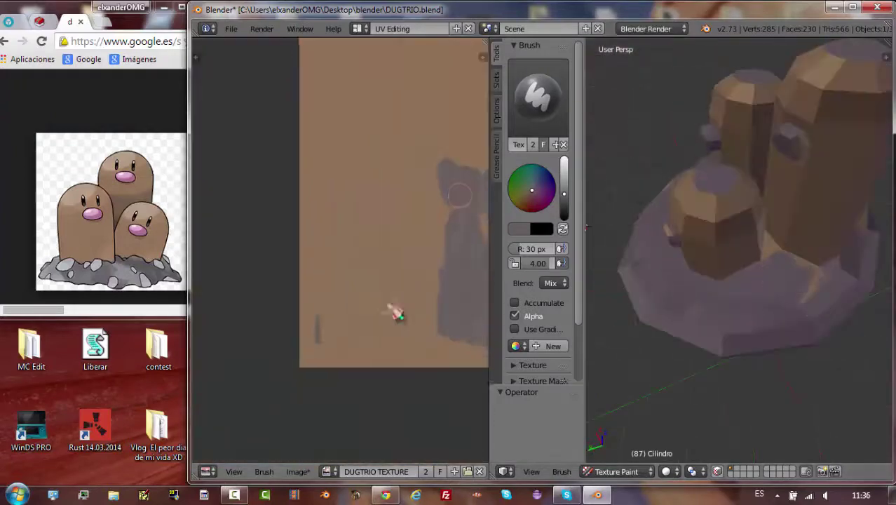
pyautogui.moveTo(297, 238); pyautogui.dragTo(302, 356)
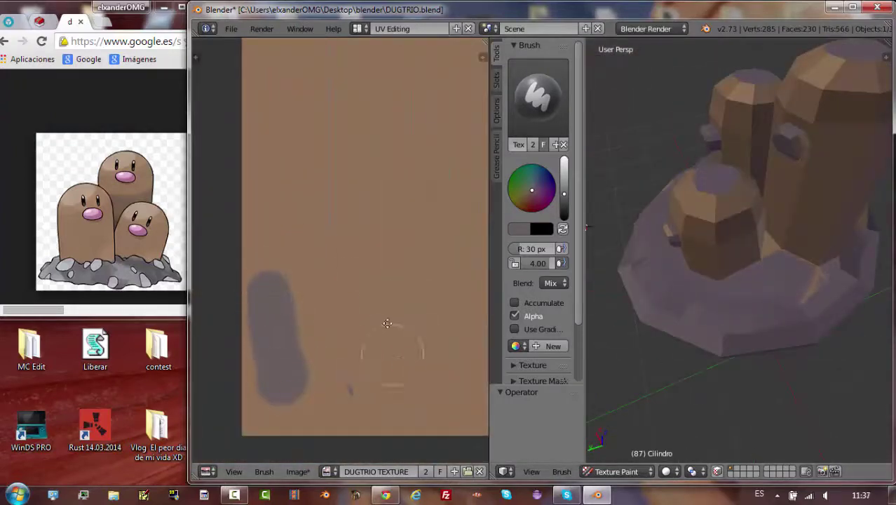
# Add a final dark dab to the base, review the texture edges and widen the Blender window.
pyautogui.scroll(2, 386, 323)
pyautogui.moveTo(361, 323); pyautogui.dragTo(338, 320)
pyautogui.scroll(3, 794, 326)
pyautogui.moveTo(794, 326)
pyautogui.mouseDown(button='middle')
pyautogui.moveTo(800, 290)
pyautogui.moveTo(763, 336)
pyautogui.mouseUp(button='middle')
pyautogui.scroll(-4, 771, 323)
pyautogui.scroll(2, 340, 126)
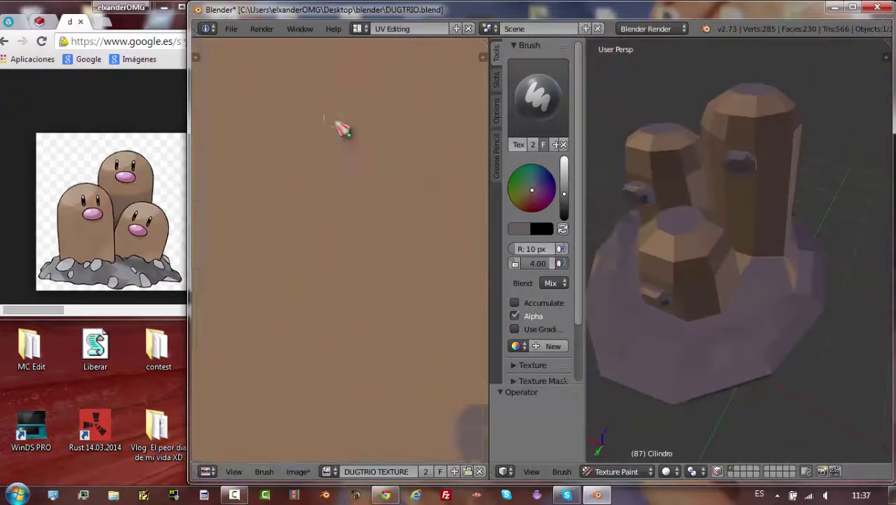
pyautogui.scroll(-4, 336, 305)
pyautogui.scroll(1, 375, 291)
pyautogui.scroll(-2, 338, 220)
pyautogui.scroll(1, 366, 90)
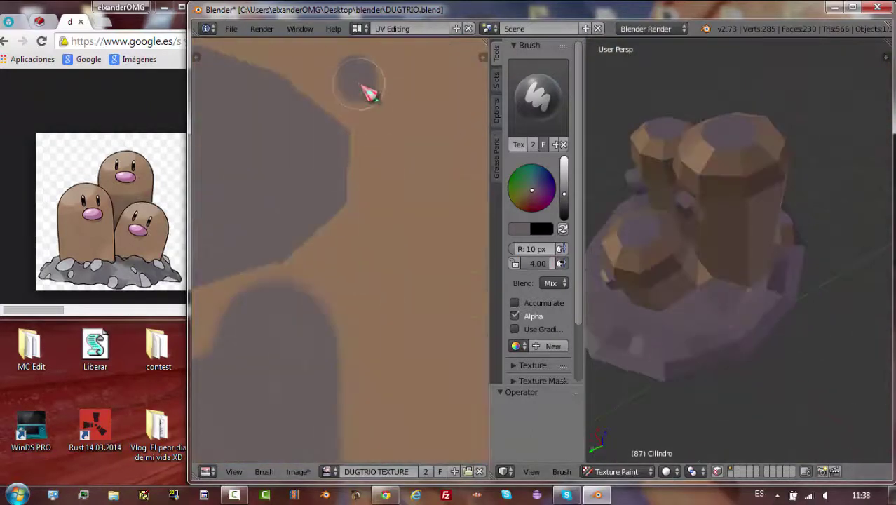
pyautogui.moveTo(841, 231); pyautogui.dragTo(874, 248, button='middle')
pyautogui.scroll(-2, 533, 210)
pyautogui.scroll(-2, 398, 175)
pyautogui.keyDown('shift'); pyautogui.scroll(3, 379, 169); pyautogui.keyUp('shift')
pyautogui.keyDown('shift'); pyautogui.scroll(4, 324, 210); pyautogui.keyUp('shift')
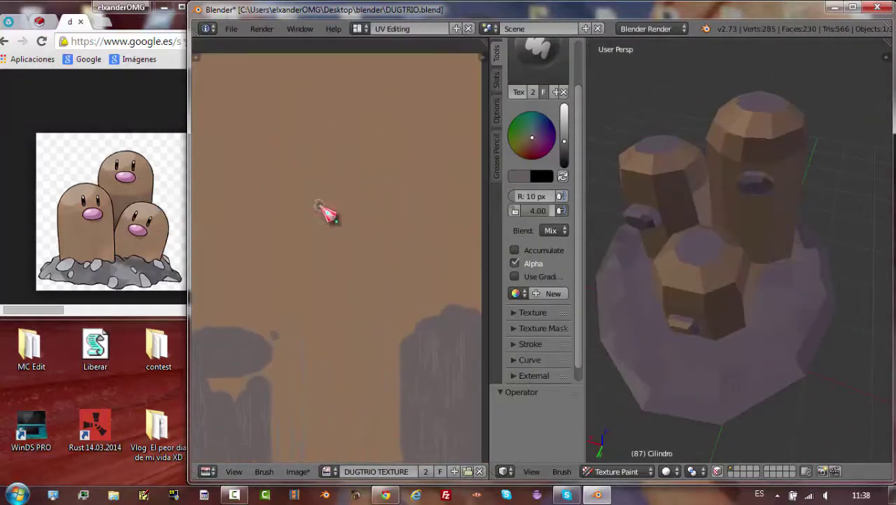
pyautogui.scroll(-2, 211, 310)
pyautogui.moveTo(188, 309); pyautogui.dragTo(53, 308)
# Orbit and zoom around the model to inspect the painted base and heads.
pyautogui.scroll(-2, 220, 344)
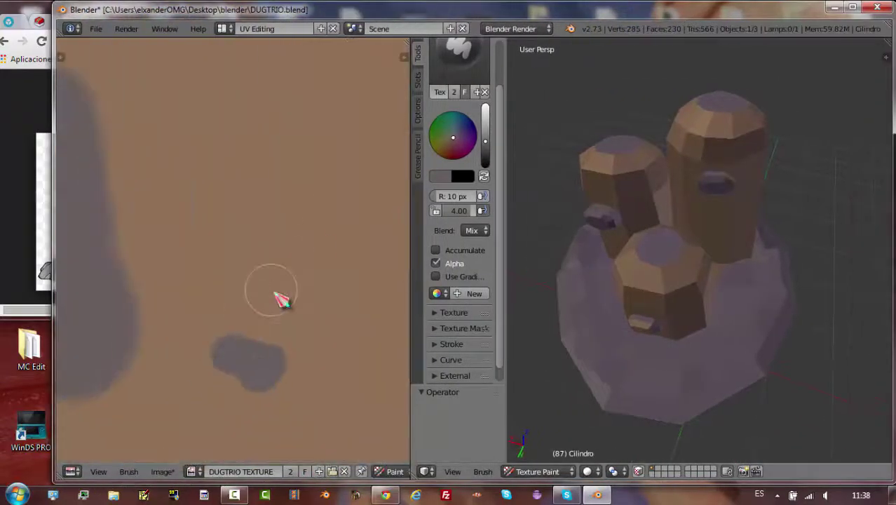
pyautogui.keyDown('ctrl'); pyautogui.scroll(-2, 280, 300); pyautogui.keyUp('ctrl')
pyautogui.scroll(-2, 295, 203)
pyautogui.scroll(-1, 280, 141)
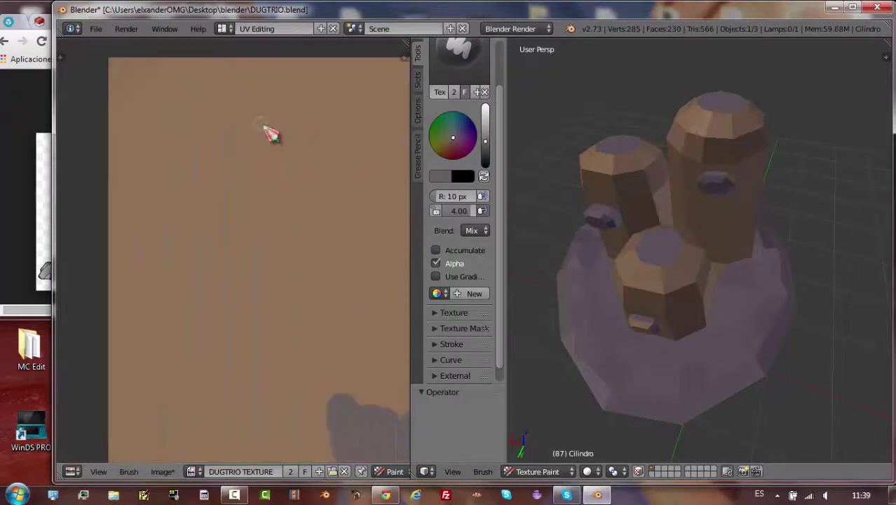
pyautogui.keyDown('shift'); pyautogui.scroll(-3, 265, 134); pyautogui.keyUp('shift')
pyautogui.keyDown('shift'); pyautogui.scroll(-2, 313, 178); pyautogui.keyUp('shift')
pyautogui.keyDown('ctrl'); pyautogui.scroll(-2, 245, 228); pyautogui.keyUp('ctrl')
pyautogui.keyDown('shift'); pyautogui.scroll(3, 210, 374); pyautogui.keyUp('shift')
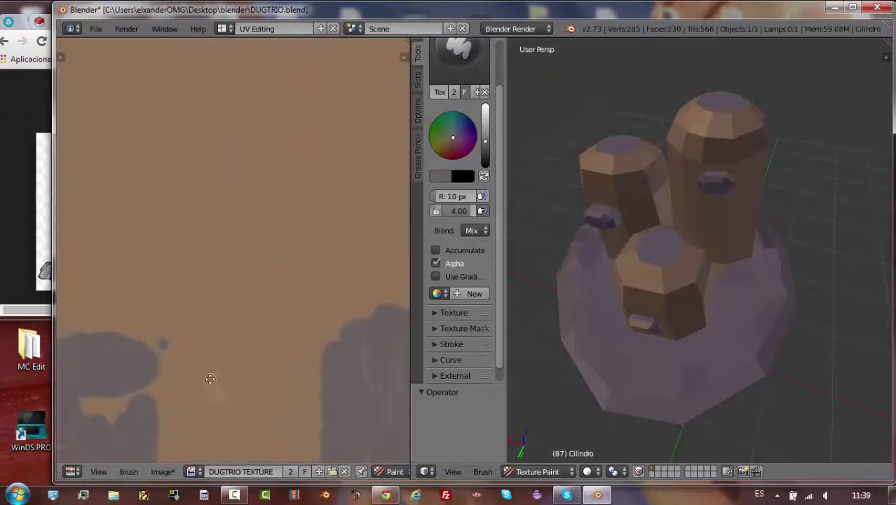
pyautogui.scroll(4, 740, 270)
pyautogui.scroll(3, 774, 244)
pyautogui.scroll(3, 726, 200)
pyautogui.moveTo(727, 201)
pyautogui.mouseDown(button='middle')
pyautogui.moveTo(730, 104)
pyautogui.moveTo(731, 240)
pyautogui.mouseUp(button='middle')
pyautogui.scroll(-4, 736, 267)
pyautogui.scroll(3, 771, 308)
pyautogui.moveTo(803, 339); pyautogui.dragTo(760, 161, button='middle')
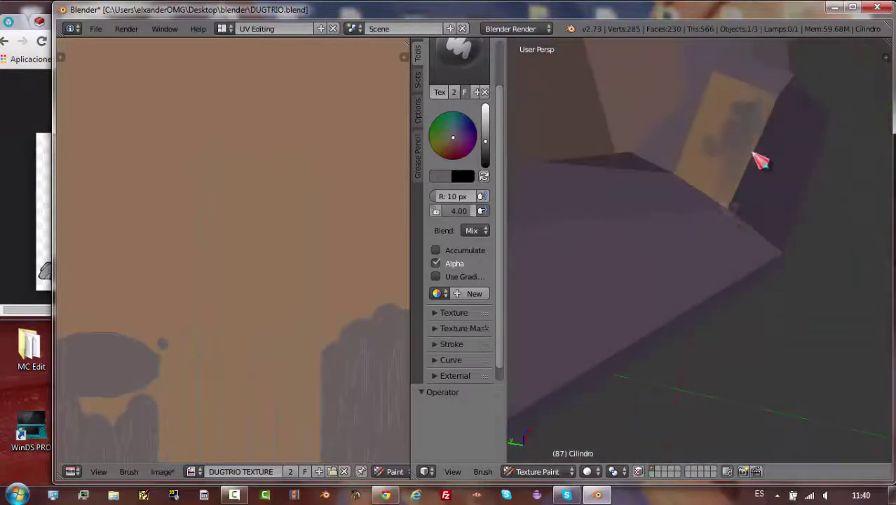
pyautogui.moveTo(753, 96)
pyautogui.mouseDown(button='middle')
pyautogui.moveTo(774, 119)
pyautogui.moveTo(710, 214)
pyautogui.moveTo(750, 210)
pyautogui.moveTo(756, 236)
pyautogui.moveTo(728, 150)
pyautogui.mouseUp(button='middle')
pyautogui.scroll(-5, 667, 181)
pyautogui.scroll(5, 669, 183)
pyautogui.scroll(2, 690, 276)
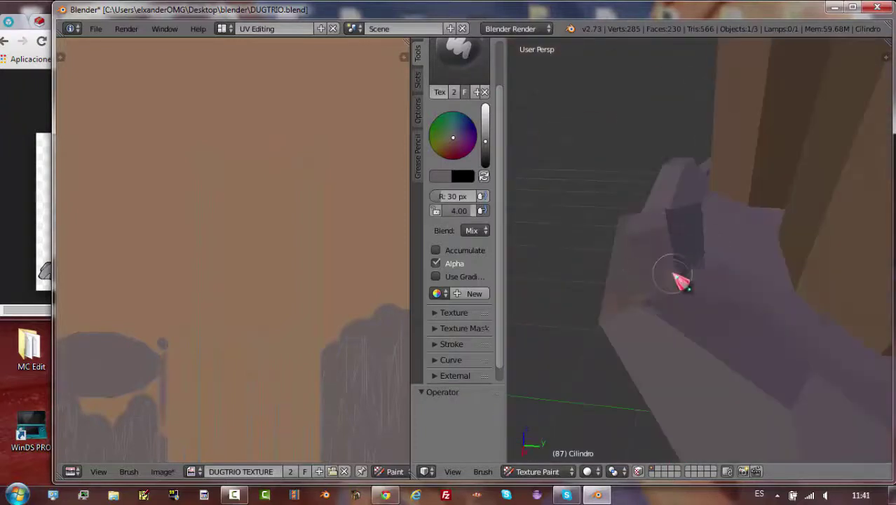
pyautogui.moveTo(664, 280)
pyautogui.mouseDown(button='middle')
pyautogui.moveTo(769, 200)
pyautogui.moveTo(640, 290)
pyautogui.mouseUp(button='middle')
pyautogui.scroll(2, 642, 302)
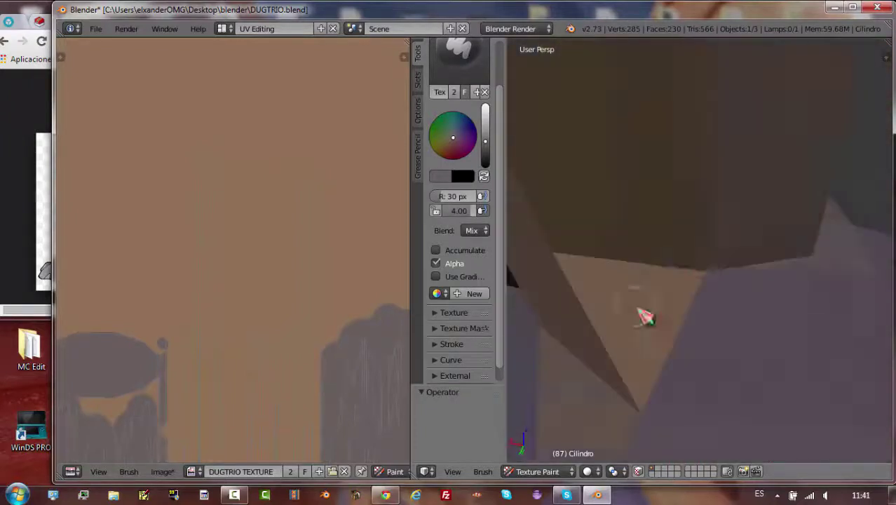
pyautogui.scroll(-5, 614, 307)
# Enter Edit Mode, select a single face, and return to Texture Paint mode.
pyautogui.press('Tab')
pyautogui.scroll(5, 614, 307)
pyautogui.rightClick(641, 300)
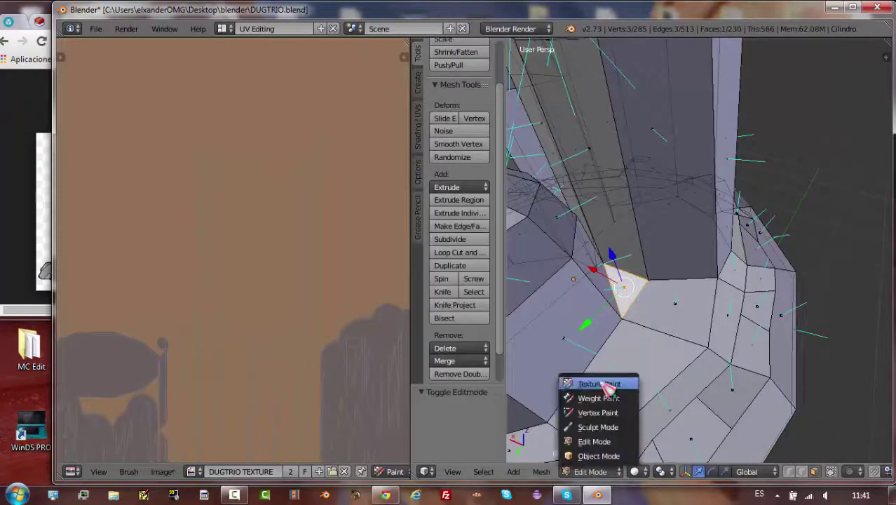
pyautogui.click(597, 384)
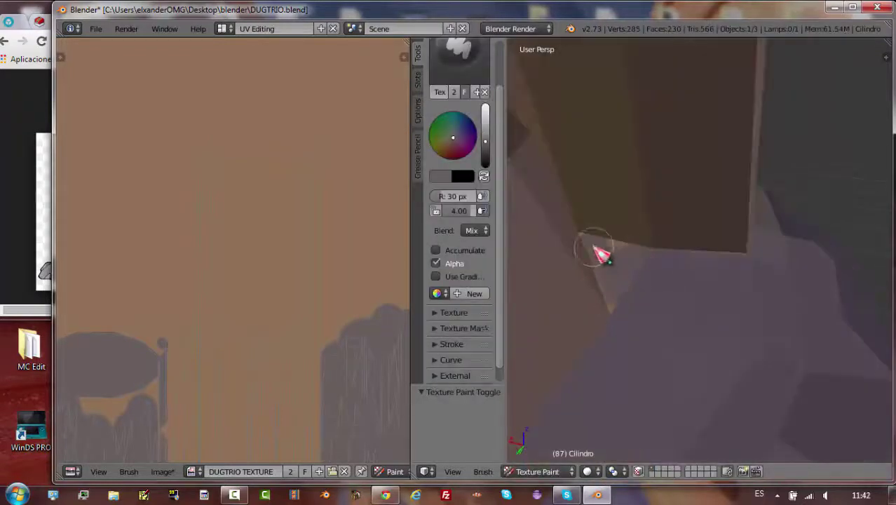
# Sample the brown from the texture with S as the brush colour and view the model from above.
pyautogui.scroll(-3, 619, 313)
pyautogui.scroll(-3, 575, 254)
pyautogui.scroll(2, 336, 192)
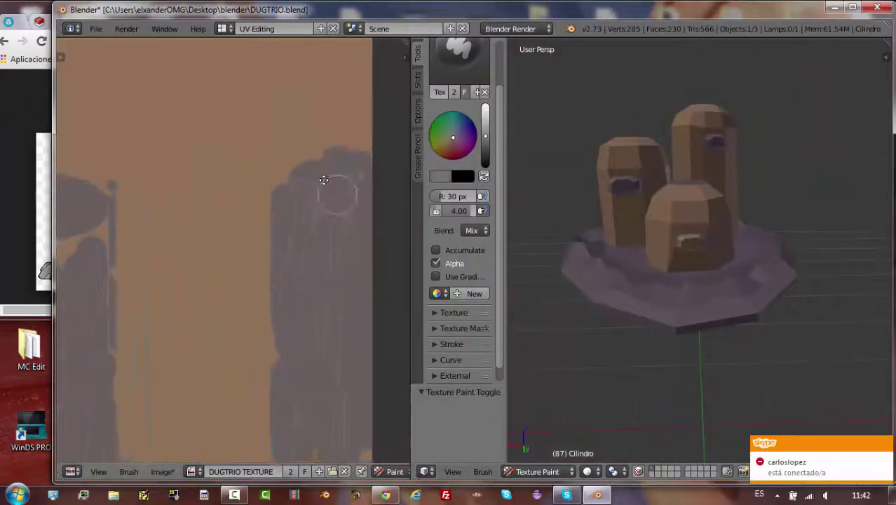
pyautogui.scroll(1, 323, 400)
pyautogui.scroll(-3, 284, 285)
pyautogui.moveTo(547, 294)
pyautogui.mouseDown(button='middle')
pyautogui.moveTo(730, 314)
pyautogui.moveTo(653, 329)
pyautogui.mouseUp(button='middle')
pyautogui.moveTo(231, 232); pyautogui.dragTo(322, 330, button='middle')
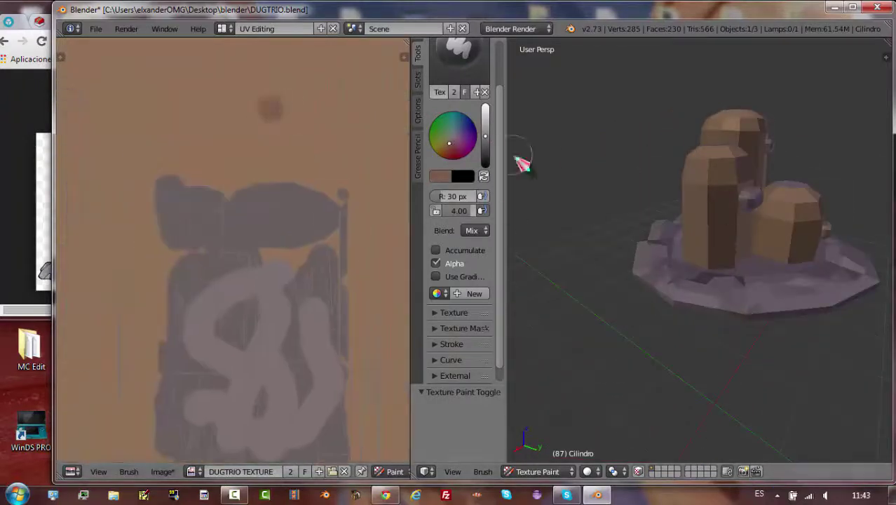
pyautogui.press('s')
pyautogui.moveTo(630, 281)
pyautogui.mouseDown(button='middle')
pyautogui.moveTo(746, 237)
pyautogui.moveTo(694, 260)
pyautogui.mouseUp(button='middle')
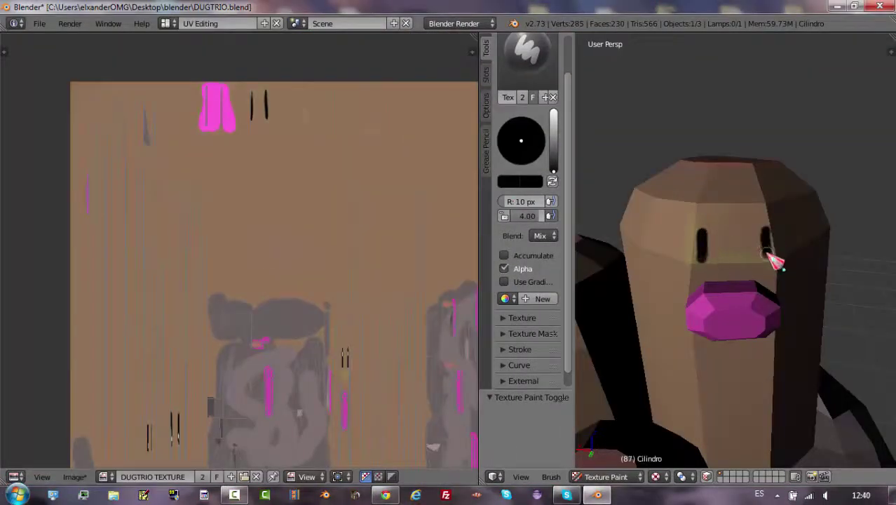
# Paint a black right eye on one head and a black eye on another head.
pyautogui.moveTo(771, 260); pyautogui.dragTo(795, 286, button='middle')
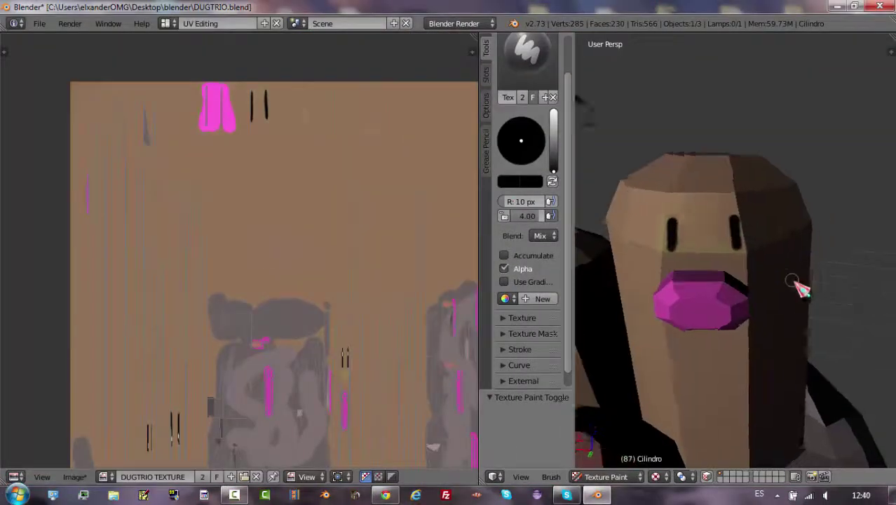
pyautogui.scroll(-3, 710, 414)
pyautogui.scroll(3, 741, 194)
pyautogui.moveTo(740, 194); pyautogui.dragTo(756, 198)
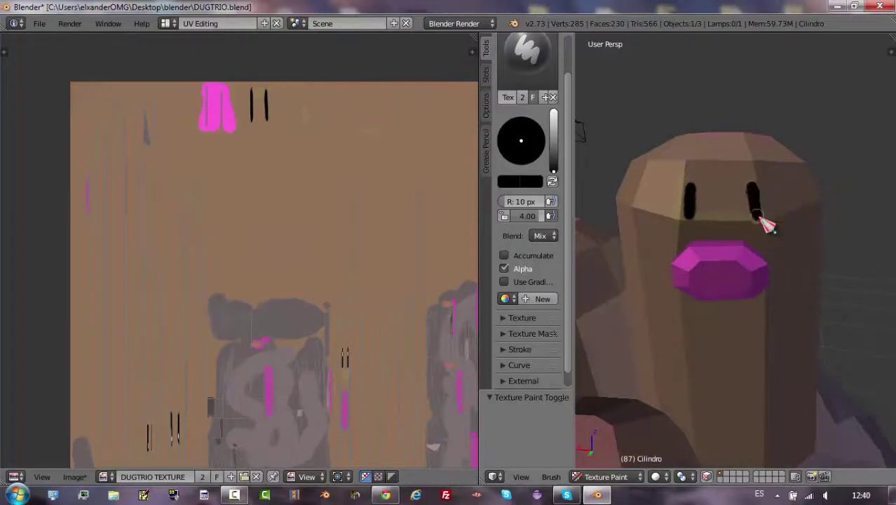
pyautogui.moveTo(759, 218)
pyautogui.mouseDown(button='middle')
pyautogui.moveTo(744, 225)
pyautogui.moveTo(744, 200)
pyautogui.moveTo(740, 248)
pyautogui.mouseUp(button='middle')
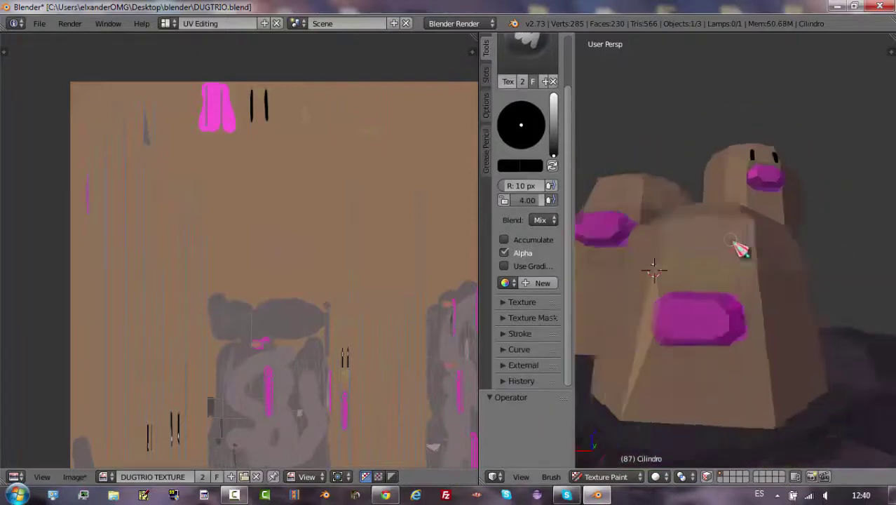
pyautogui.moveTo(761, 276); pyautogui.dragTo(763, 278)
pyautogui.moveTo(763, 276)
pyautogui.mouseDown(button='middle')
pyautogui.moveTo(792, 284)
pyautogui.moveTo(767, 303)
pyautogui.mouseUp(button='middle')
pyautogui.moveTo(767, 303); pyautogui.dragTo(769, 306)
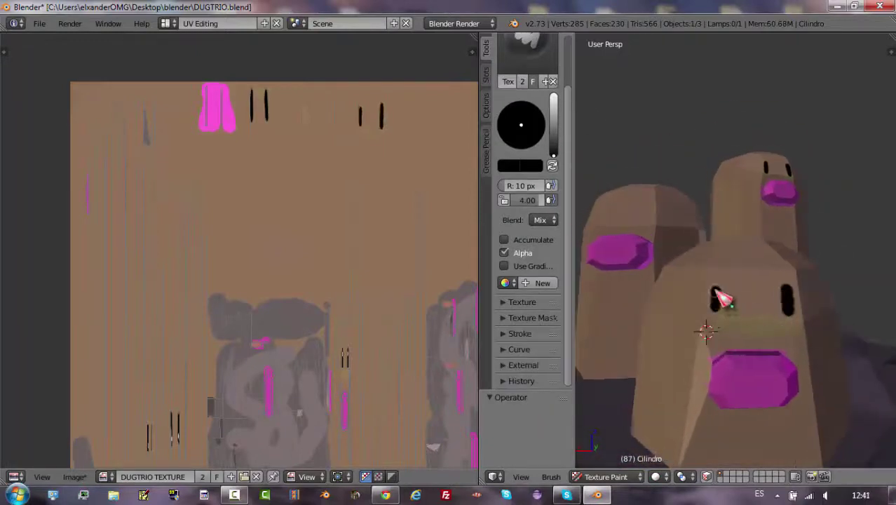
# Darken the eye strokes on the front head, including its left eye, in black.
pyautogui.moveTo(715, 289); pyautogui.dragTo(716, 291)
pyautogui.moveTo(716, 292)
pyautogui.mouseDown(button='middle')
pyautogui.moveTo(727, 350)
pyautogui.moveTo(773, 349)
pyautogui.moveTo(720, 316)
pyautogui.mouseUp(button='middle')
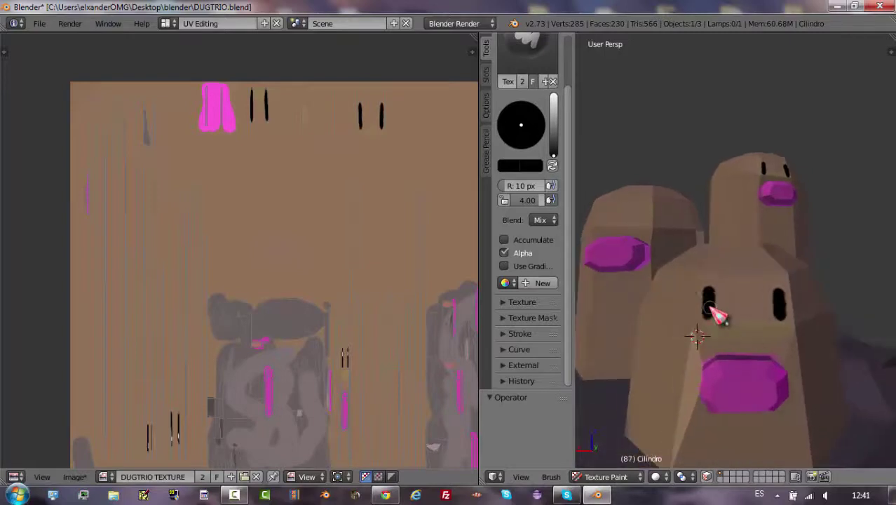
pyautogui.scroll(3, 680, 252)
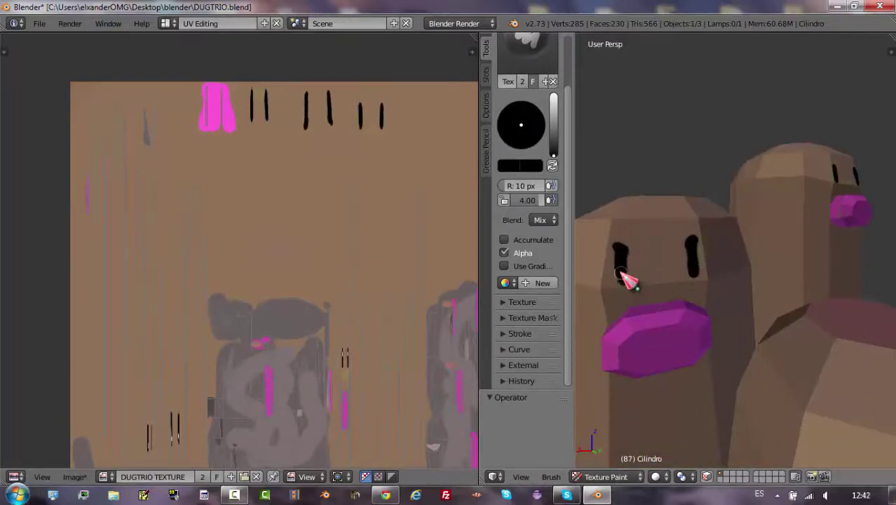
pyautogui.moveTo(623, 275); pyautogui.dragTo(650, 270, button='middle')
pyautogui.moveTo(650, 270); pyautogui.dragTo(649, 277)
pyautogui.moveTo(648, 277)
pyautogui.mouseDown(button='middle')
pyautogui.moveTo(694, 263)
pyautogui.moveTo(696, 286)
pyautogui.mouseUp(button='middle')
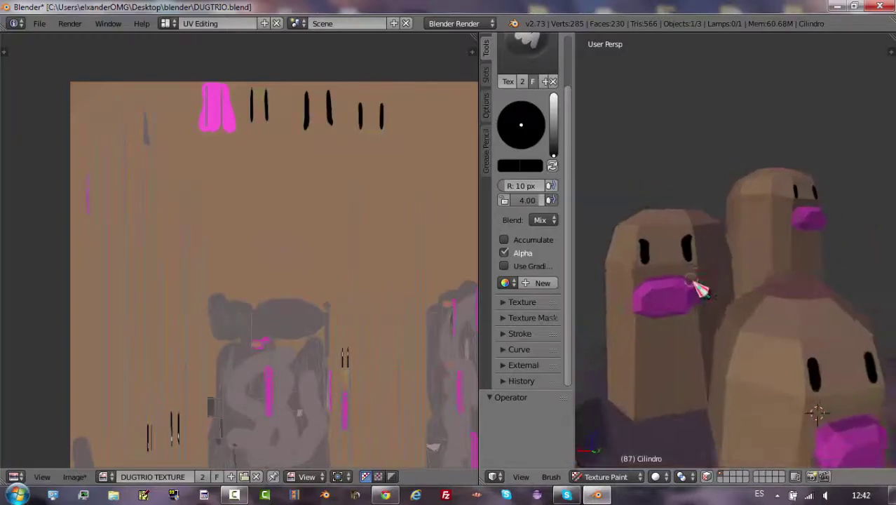
# Switch the brush to white at 5 px radius and dab a highlight on the right eye.
pyautogui.press('x')
pyautogui.scroll(2, 675, 236)
pyautogui.click(676, 236)
pyautogui.moveTo(675, 236); pyautogui.dragTo(638, 245, button='middle')
pyautogui.scroll(-3, 746, 280)
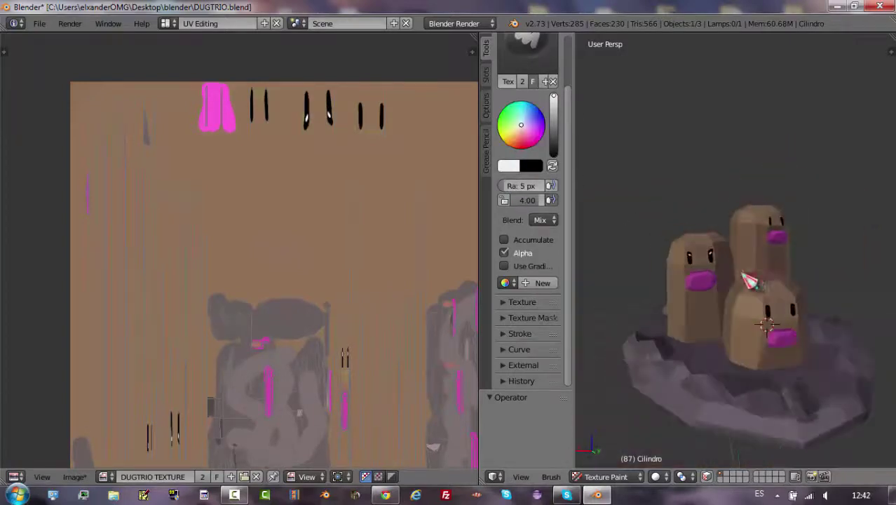
pyautogui.scroll(3, 745, 280)
# Swap the brush back to black and review one head from a close front view.
pyautogui.moveTo(746, 280)
pyautogui.mouseDown(button='middle')
pyautogui.moveTo(755, 344)
pyautogui.moveTo(800, 257)
pyautogui.moveTo(764, 261)
pyautogui.mouseUp(button='middle')
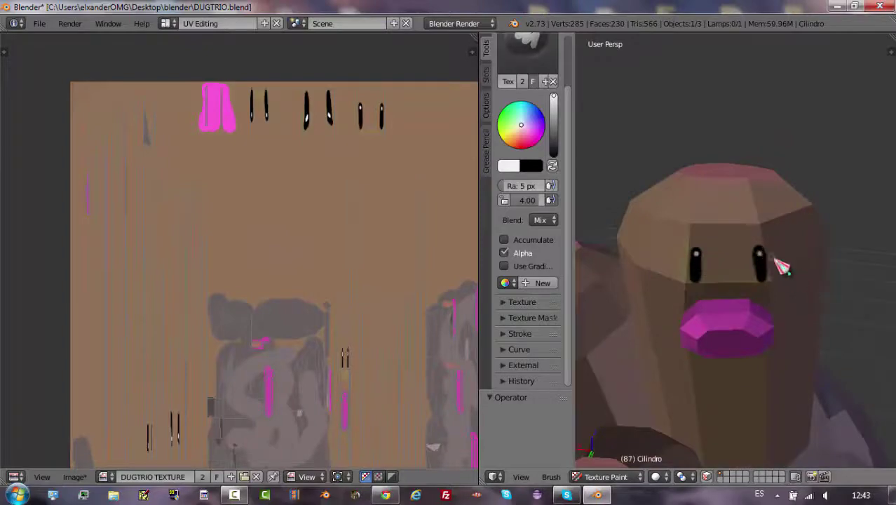
pyautogui.scroll(-4, 820, 322)
pyautogui.press('x')
pyautogui.scroll(3, 724, 272)
pyautogui.scroll(2, 704, 280)
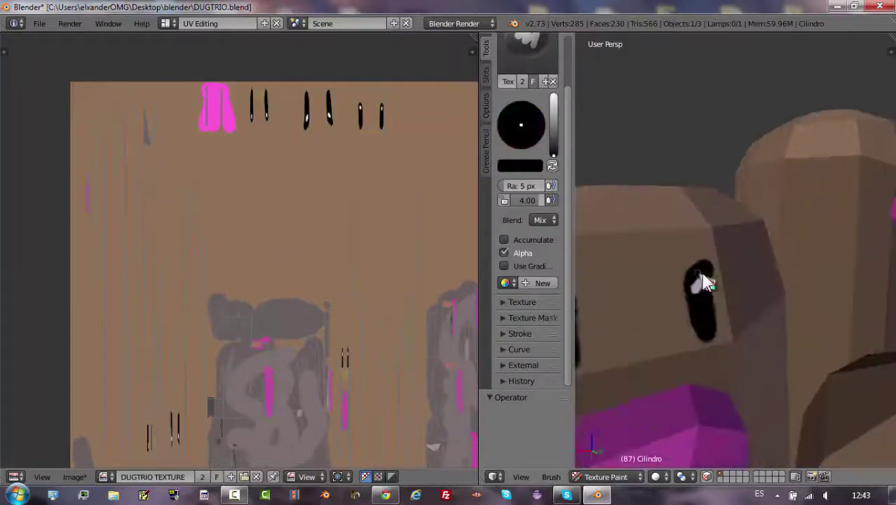
pyautogui.scroll(-5, 769, 316)
pyautogui.scroll(-2, 768, 317)
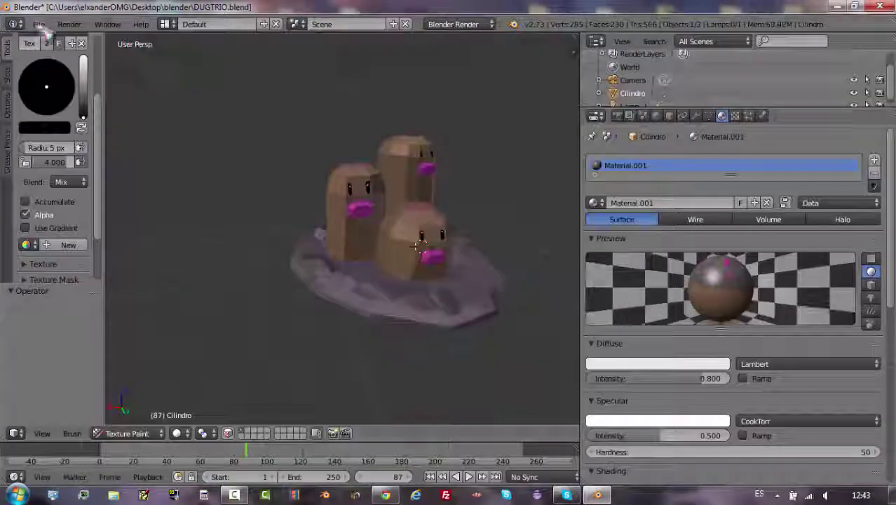
# Switch the Dugtrio to Object Mode and preview it with Texture, then Rendered shading.
pyautogui.click(130, 433)
pyautogui.click(161, 419)
pyautogui.click(238, 433)
pyautogui.click(256, 357)
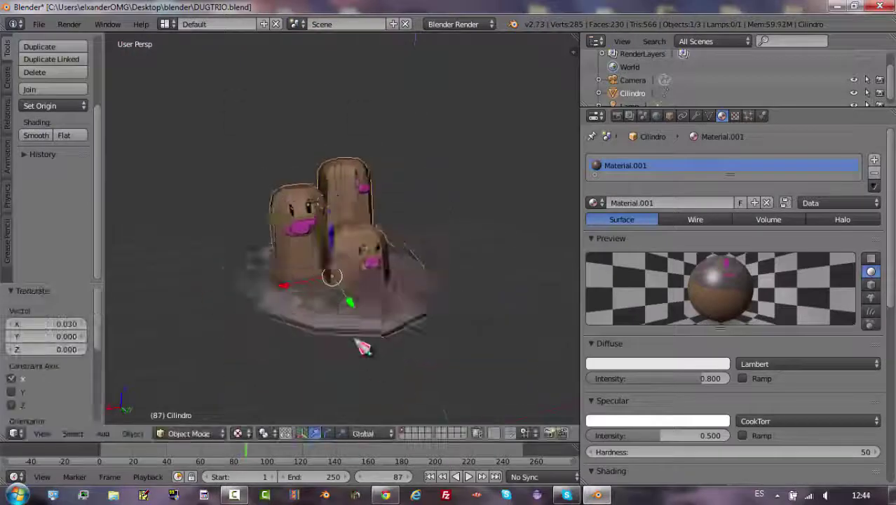
pyautogui.moveTo(362, 344); pyautogui.dragTo(404, 320, button='middle')
pyautogui.hotkey('shift', 'z')
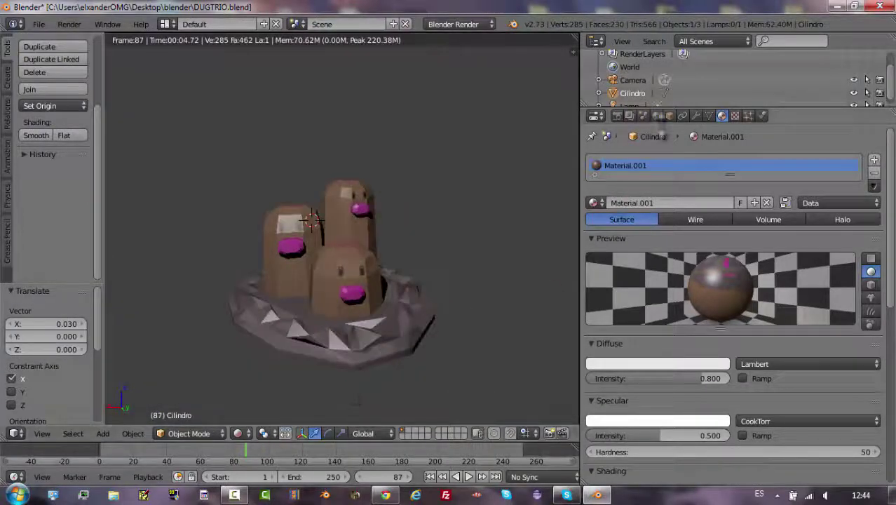
pyautogui.click(617, 116)
# Select the Lamp and reposition it along the X axis, then the Z axis.
pyautogui.rightClick(253, 171)
pyautogui.press('g')
pyautogui.press('x')
pyautogui.click(365, 296)
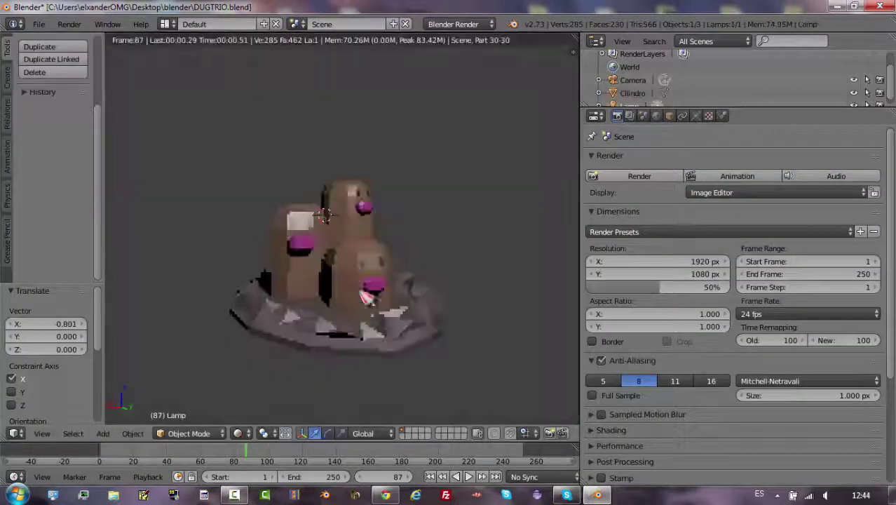
pyautogui.press('g')
pyautogui.press('z')
pyautogui.click(426, 110)
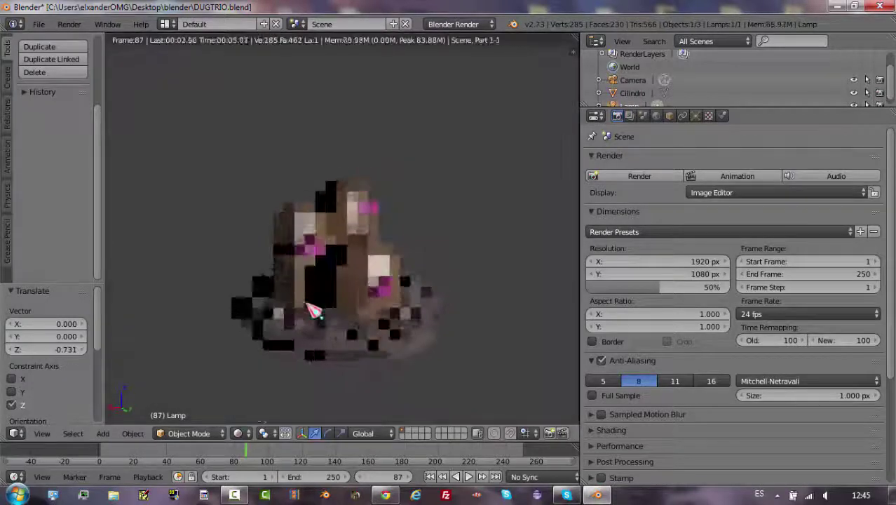
# Raise the Lamp once more along Z and pick a different viewport shading style.
pyautogui.hotkey('shift', 'z')
pyautogui.press('g')
pyautogui.press('z')
pyautogui.click(410, 406)
pyautogui.click(237, 433)
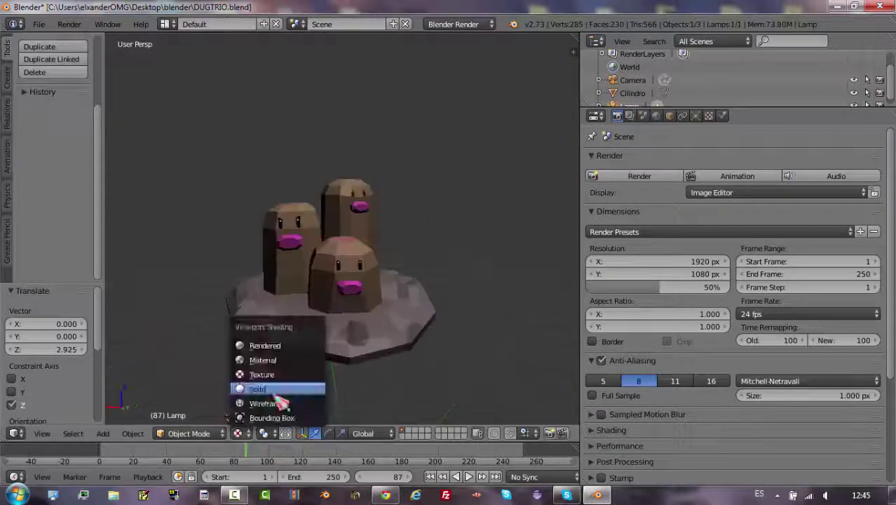
pyautogui.click(270, 332)
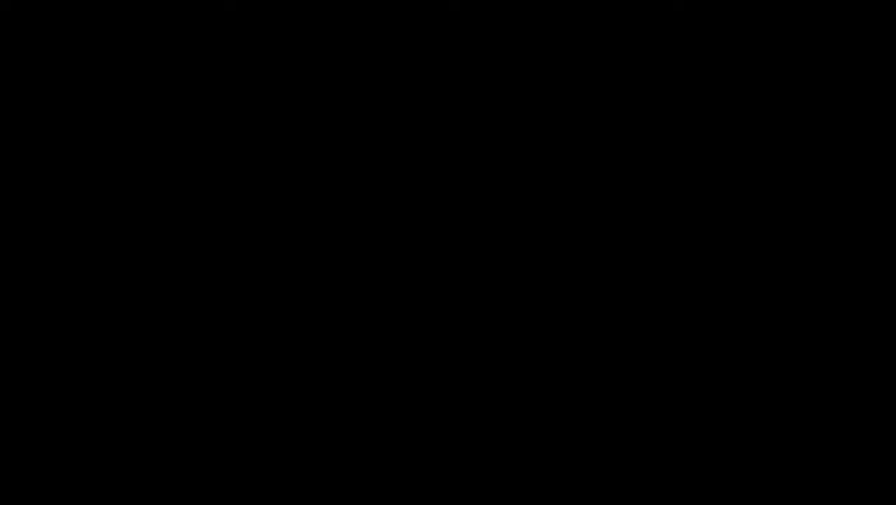